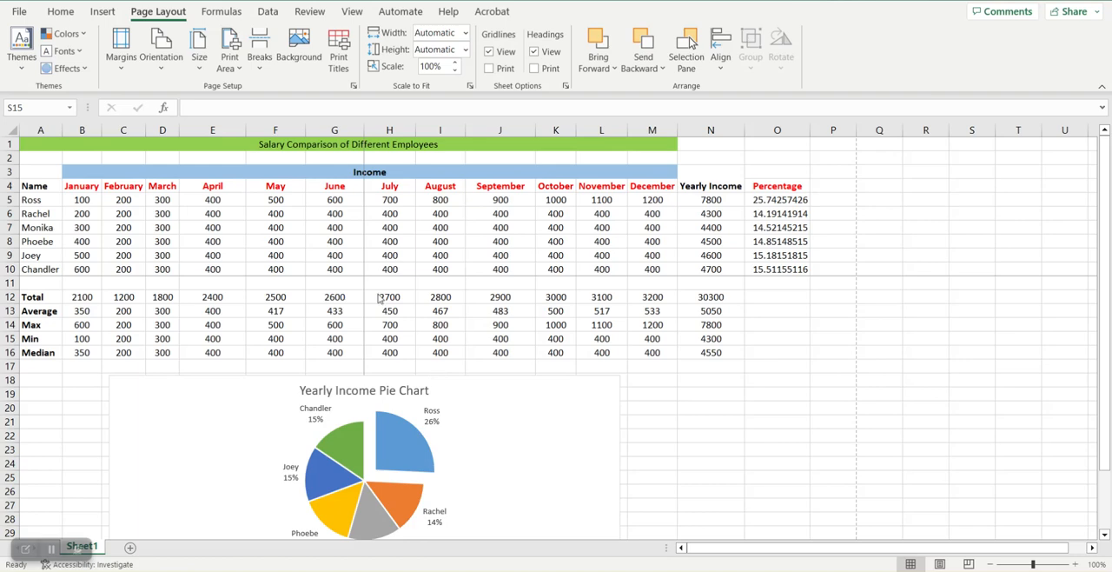
Step: Look through all pages of the salary sheet in the print preview and return to the worksheet
click(20, 11)
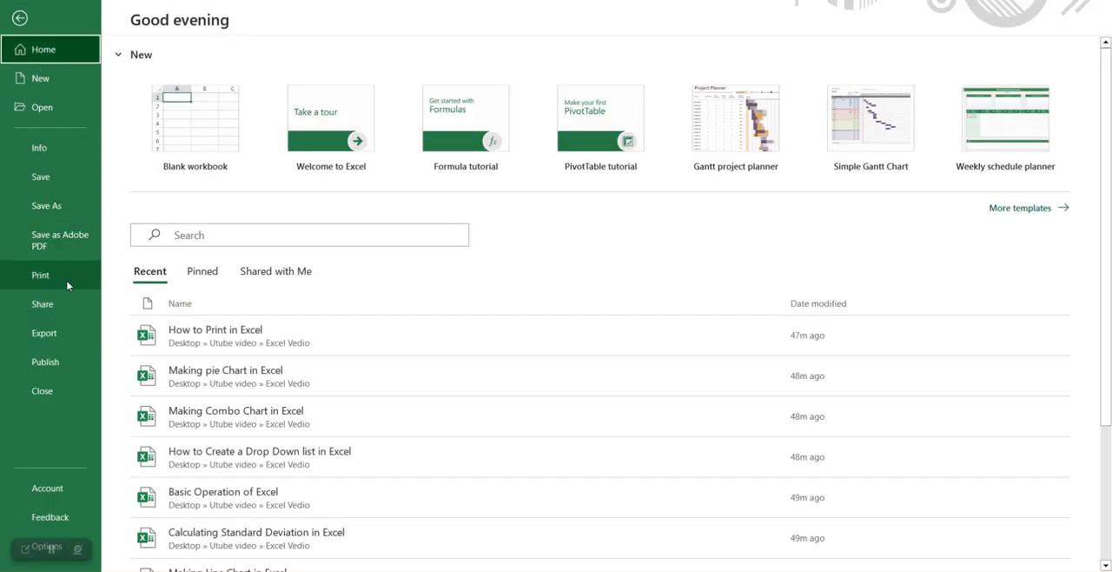
click(40, 275)
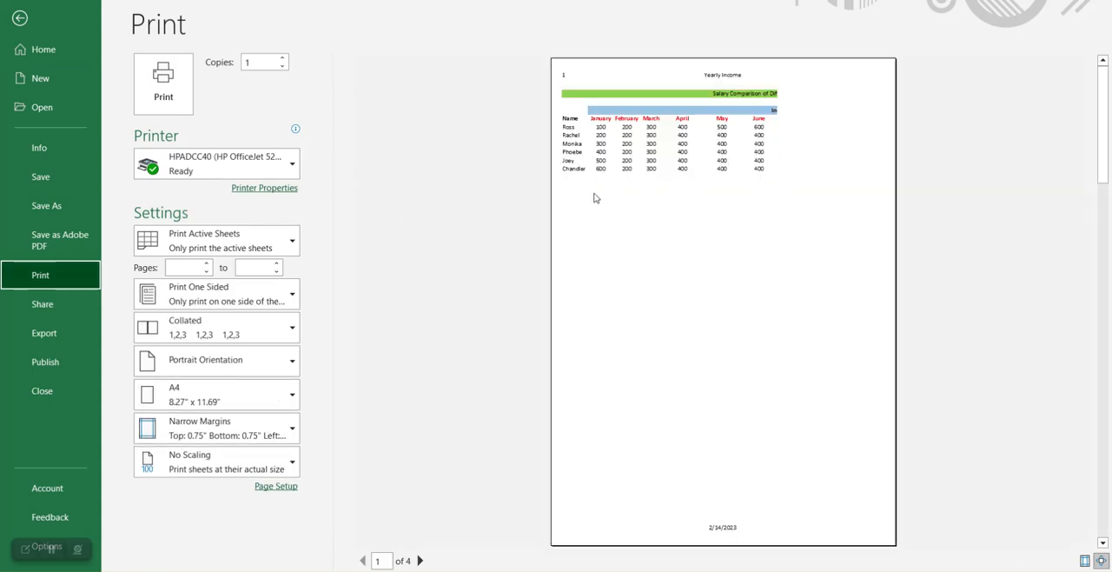
scroll(591, 191, down, 3)
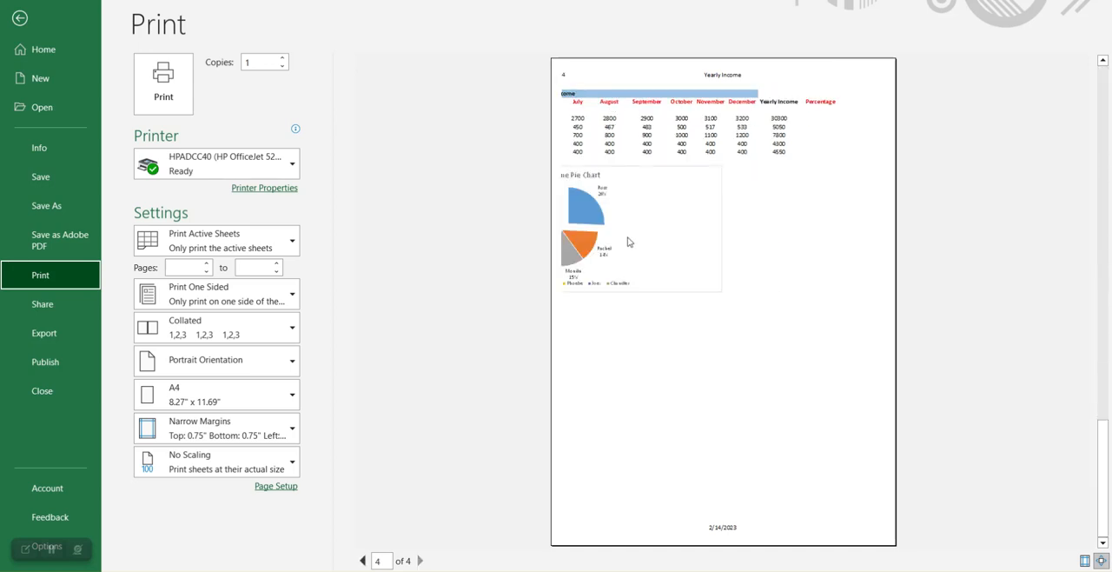
scroll(622, 258, up, 1)
scroll(621, 257, up, 3)
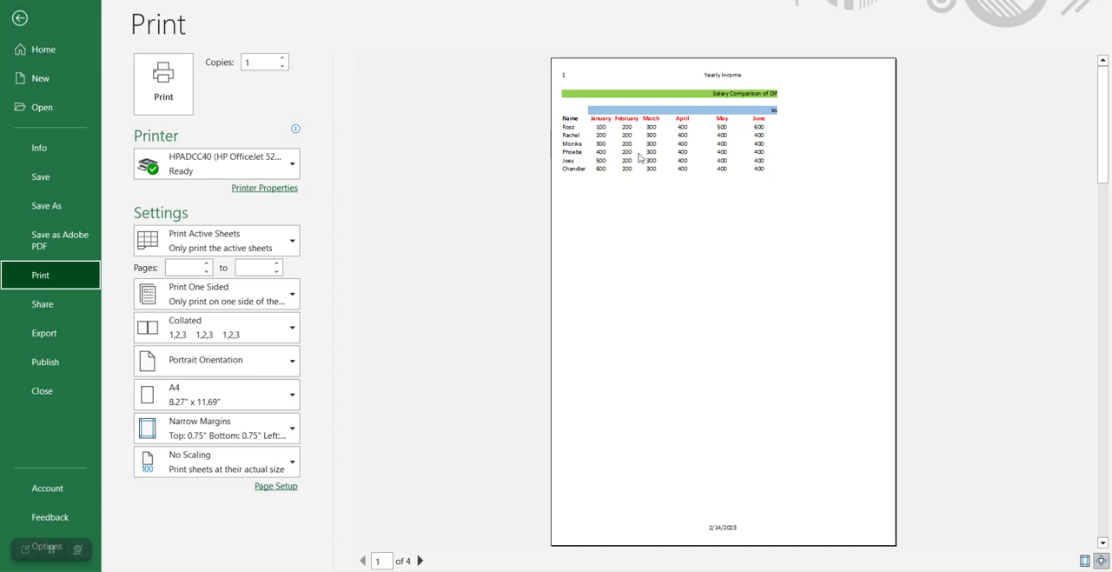
click(19, 19)
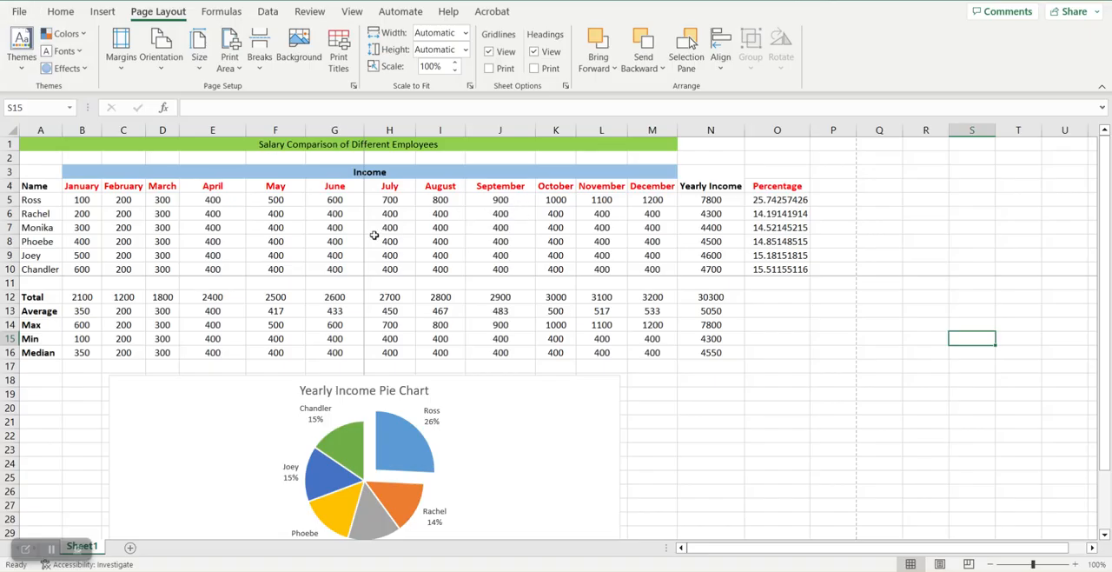
Step: Clear the rows to repeat at top in the sheet's print titles and apply the page setup
click(341, 70)
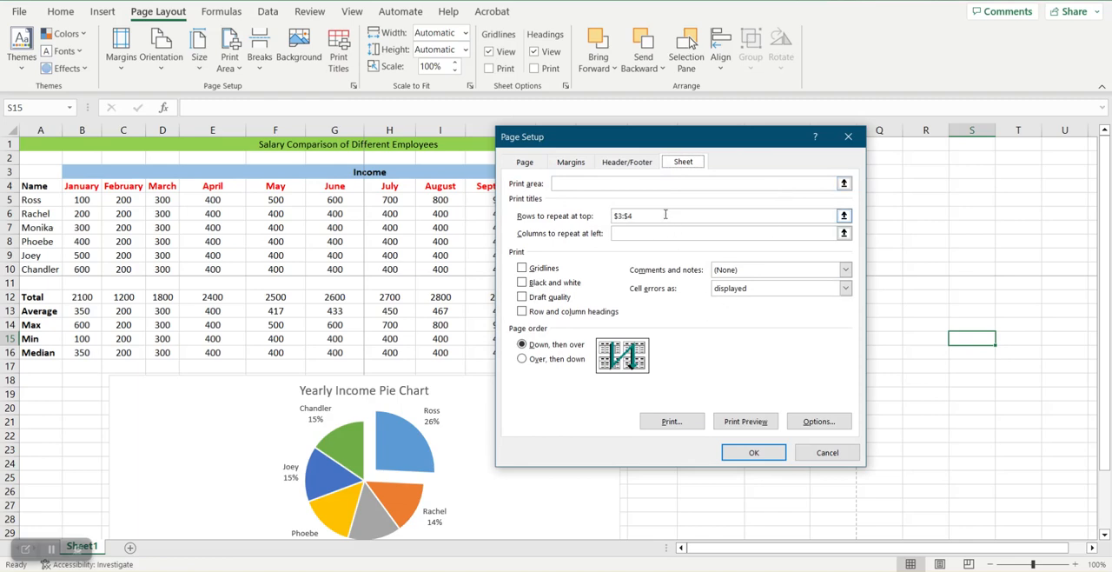
key(BackSpace)
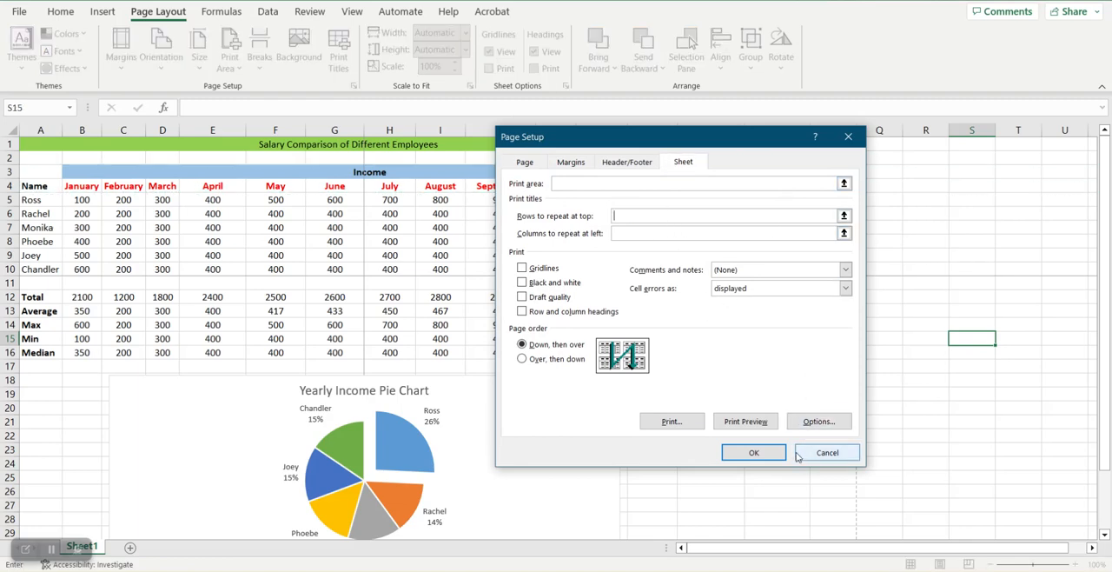
click(753, 453)
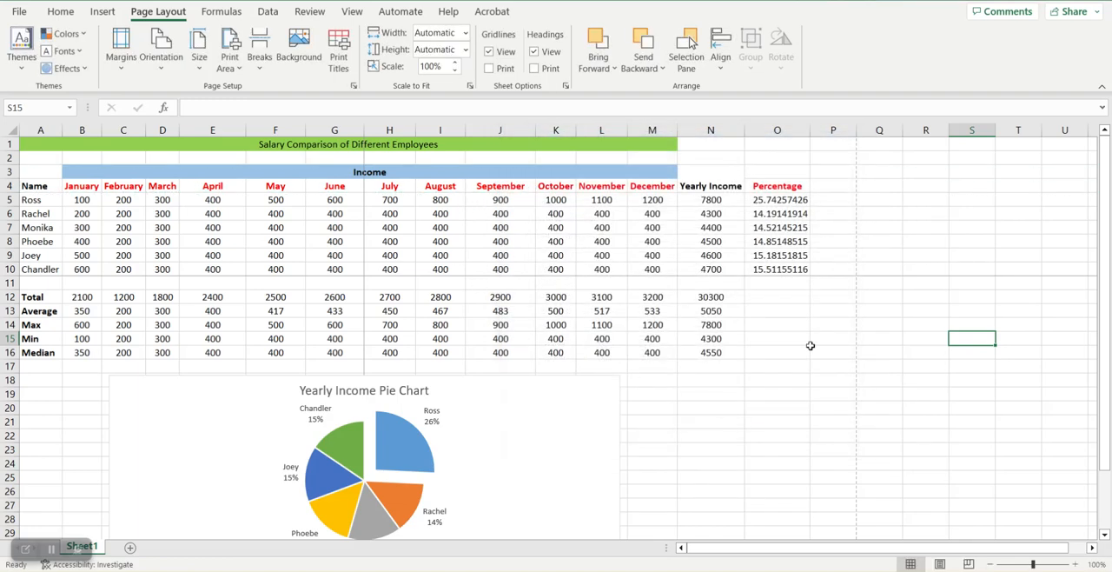
click(783, 376)
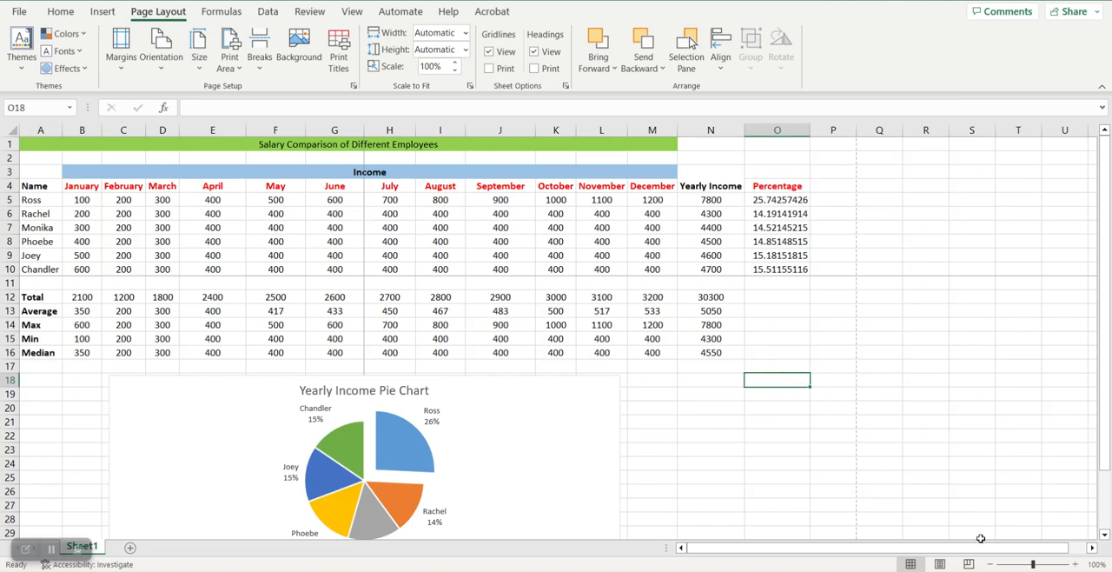
Step: Examine how the sheet is divided into pages in Page Break Preview and return to Normal view
scroll(105, 192, down, 2)
scroll(172, 307, up, 2)
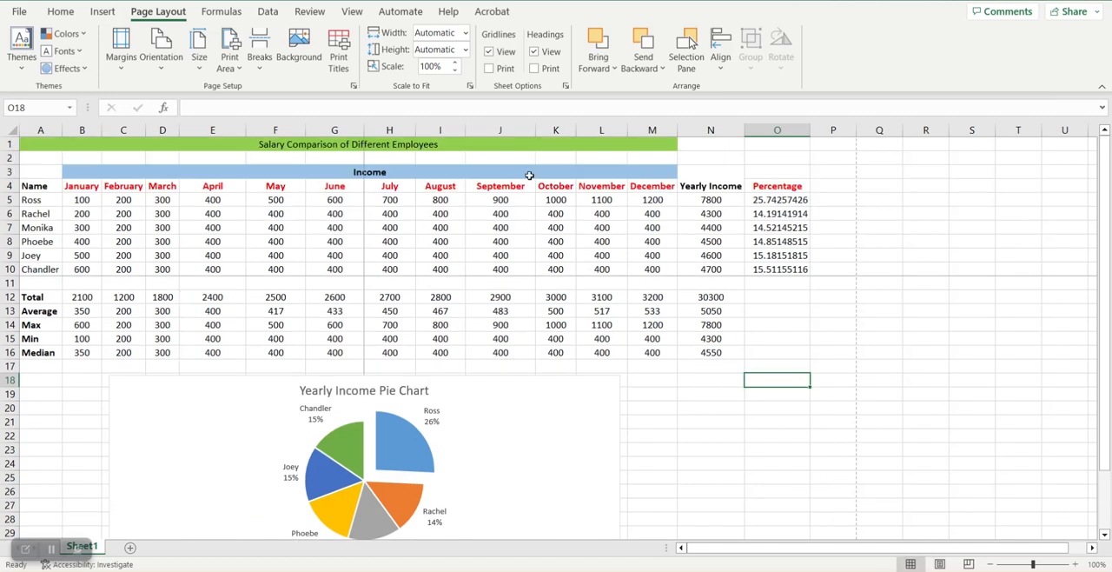
click(970, 564)
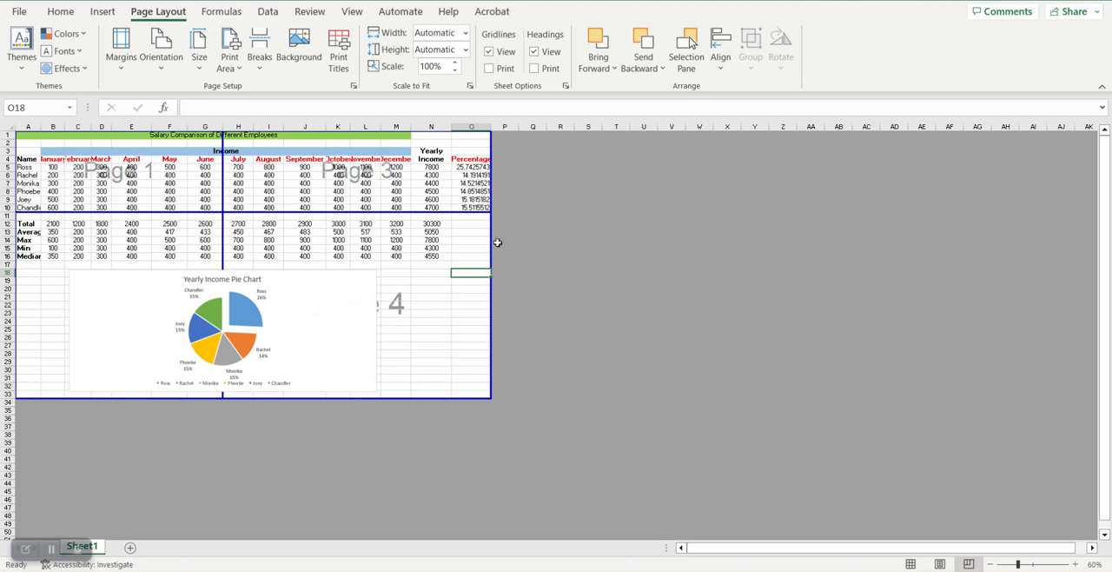
click(912, 564)
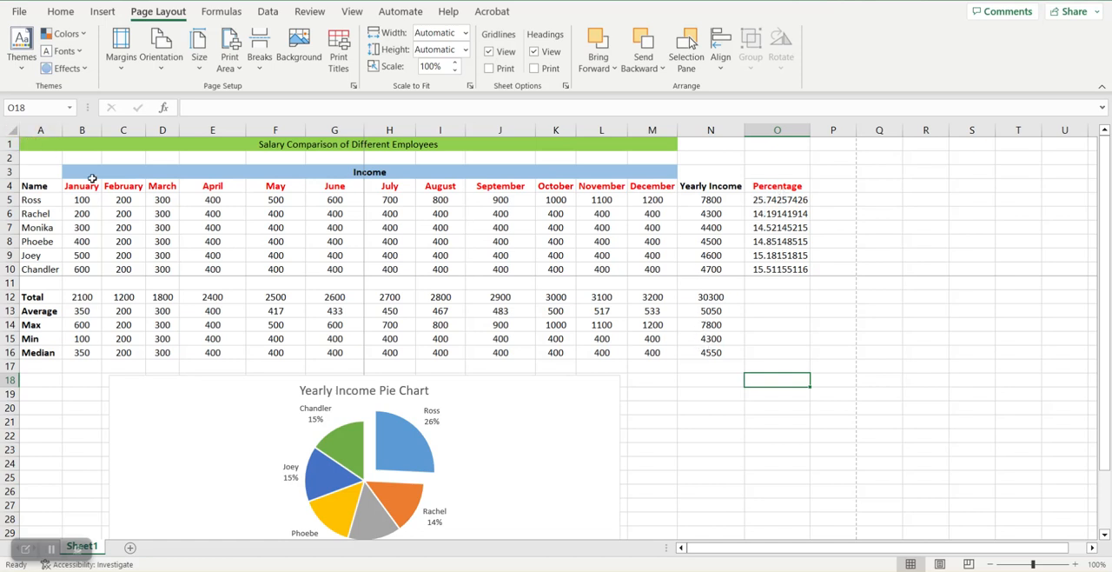
Step: Set the print area to A1:M33, covering the January to December columns and the pie chart, and deselect the range
drag(37, 139, 466, 484)
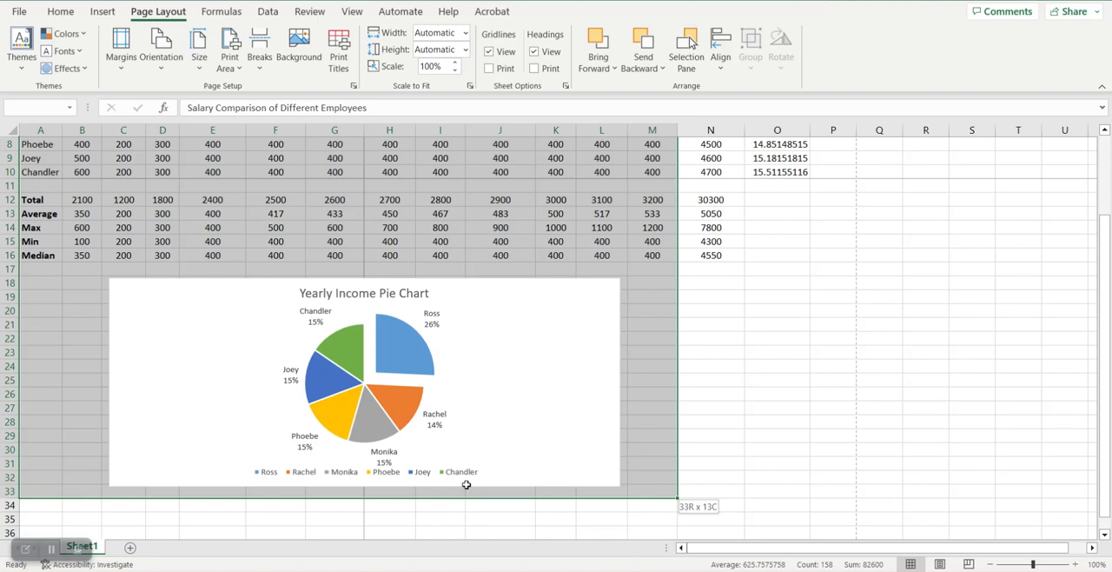
drag(465, 484, 467, 484)
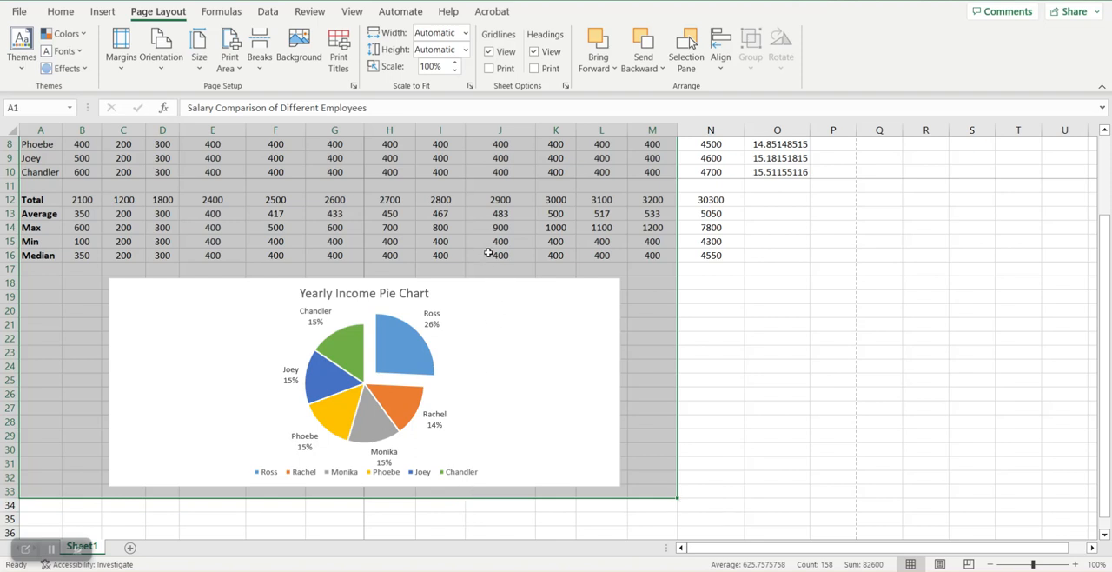
scroll(489, 248, up, 3)
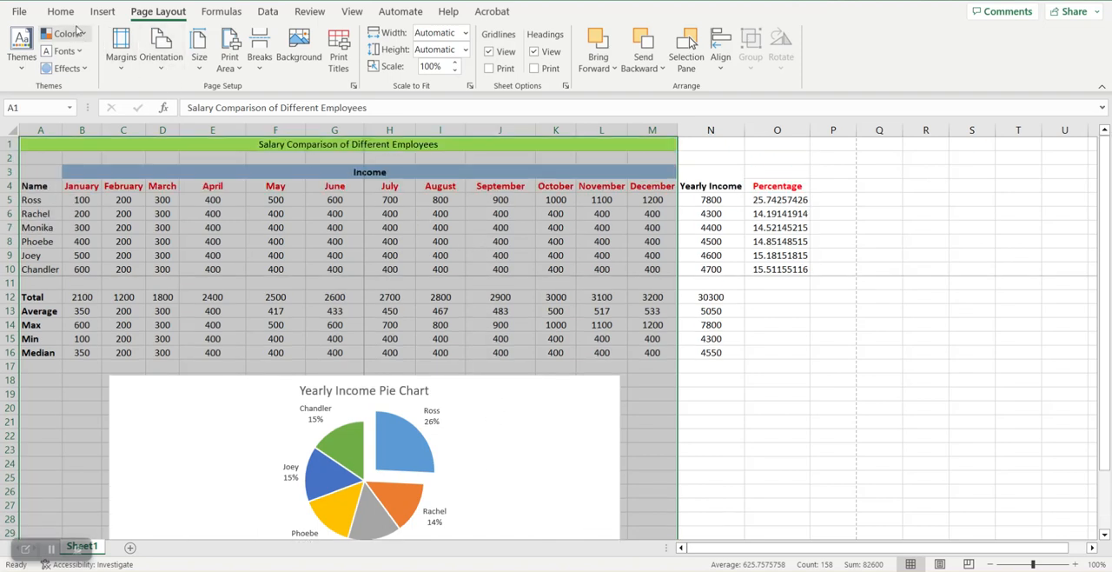
click(243, 72)
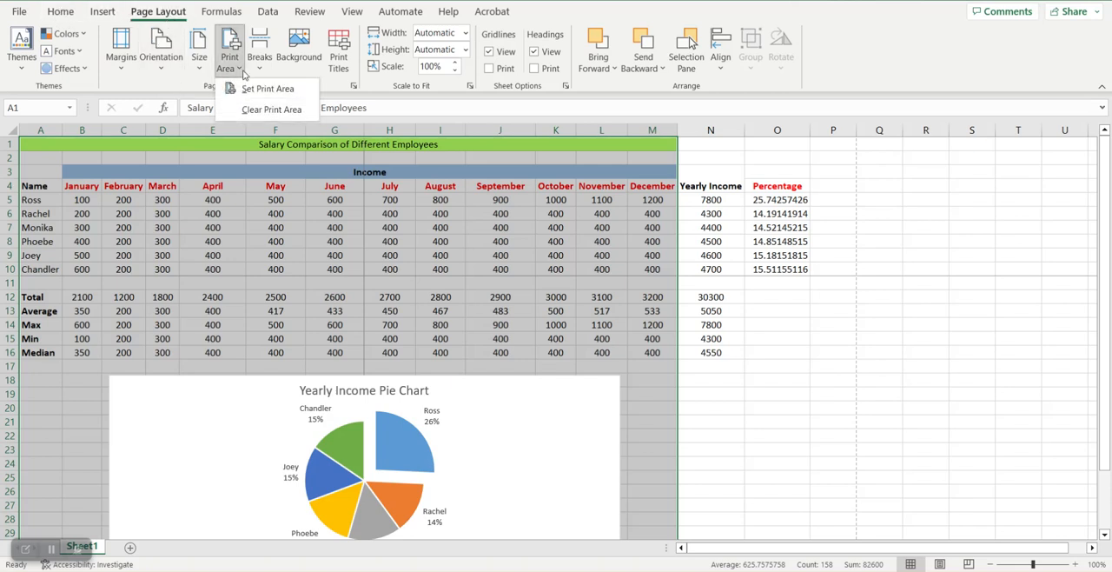
click(253, 90)
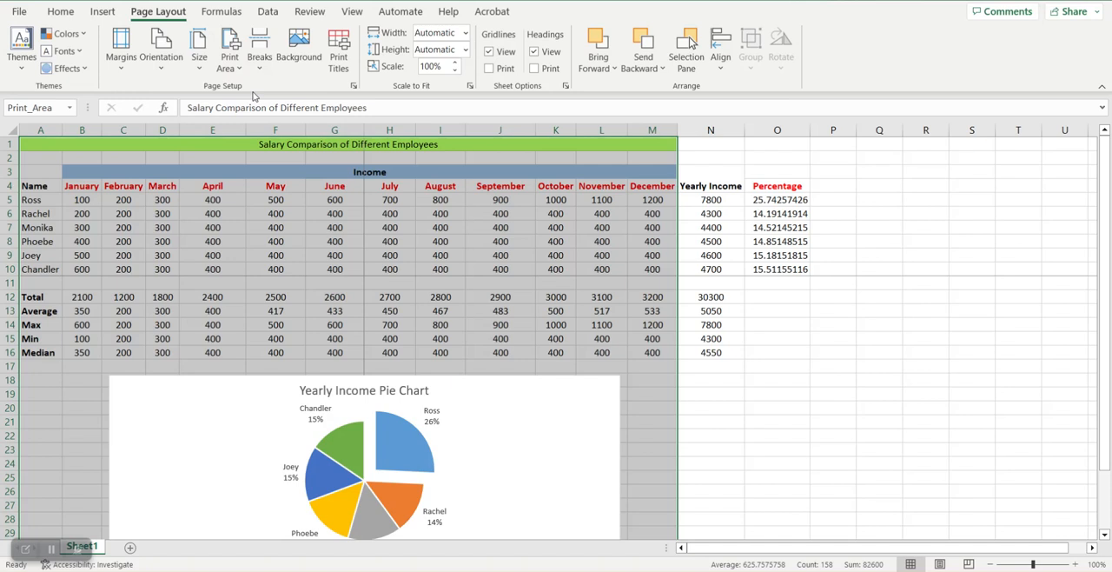
click(776, 407)
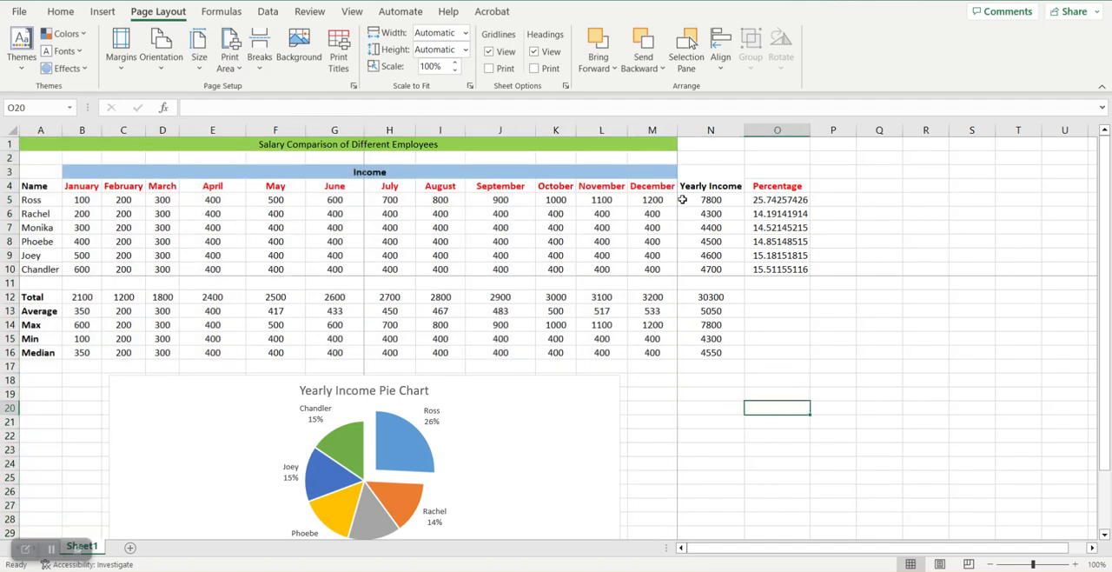
Step: Check the print area's boundaries around the table and pie chart, both on the worksheet and in Page Break Preview
scroll(663, 281, down, 6)
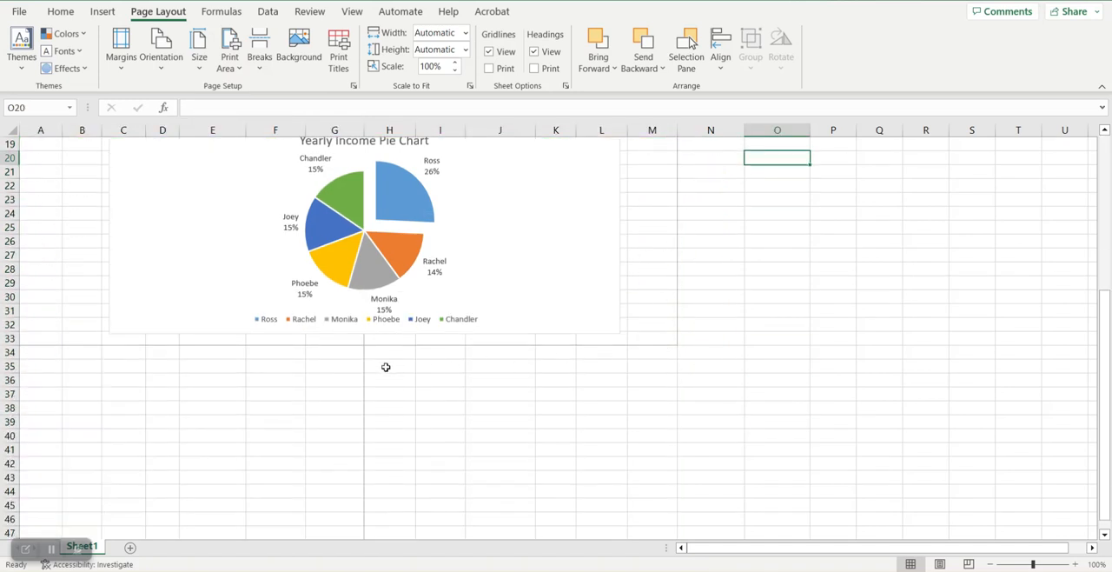
scroll(638, 316, up, 4)
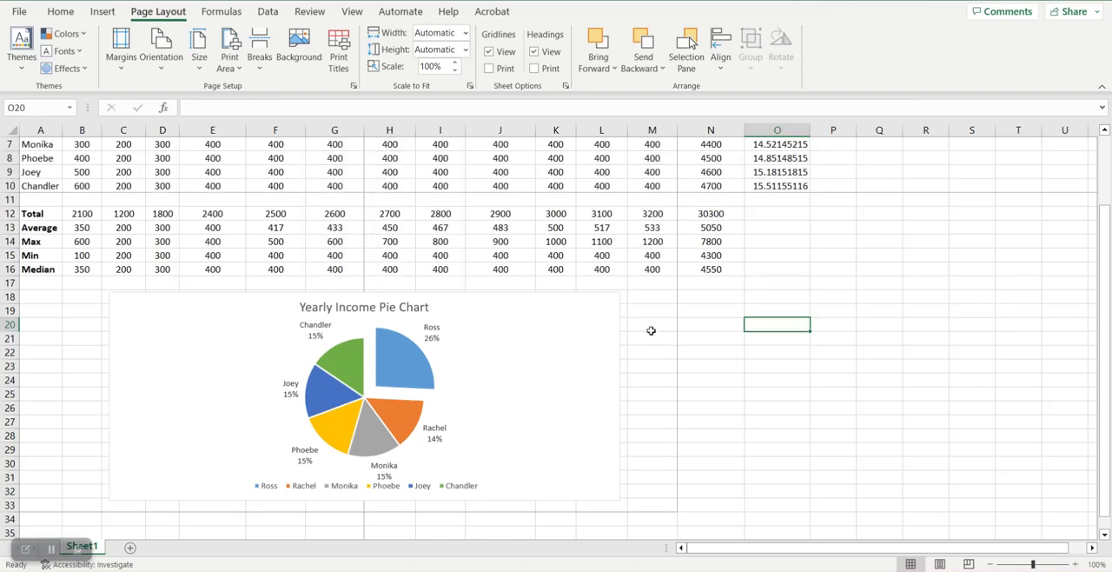
scroll(649, 328, up, 2)
scroll(671, 398, down, 4)
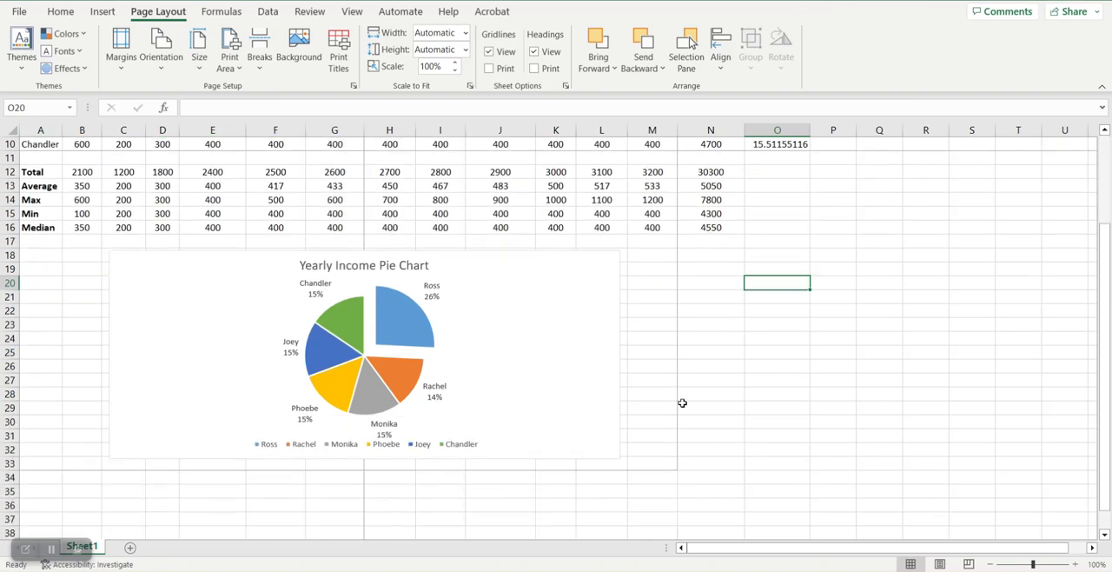
scroll(550, 355, up, 4)
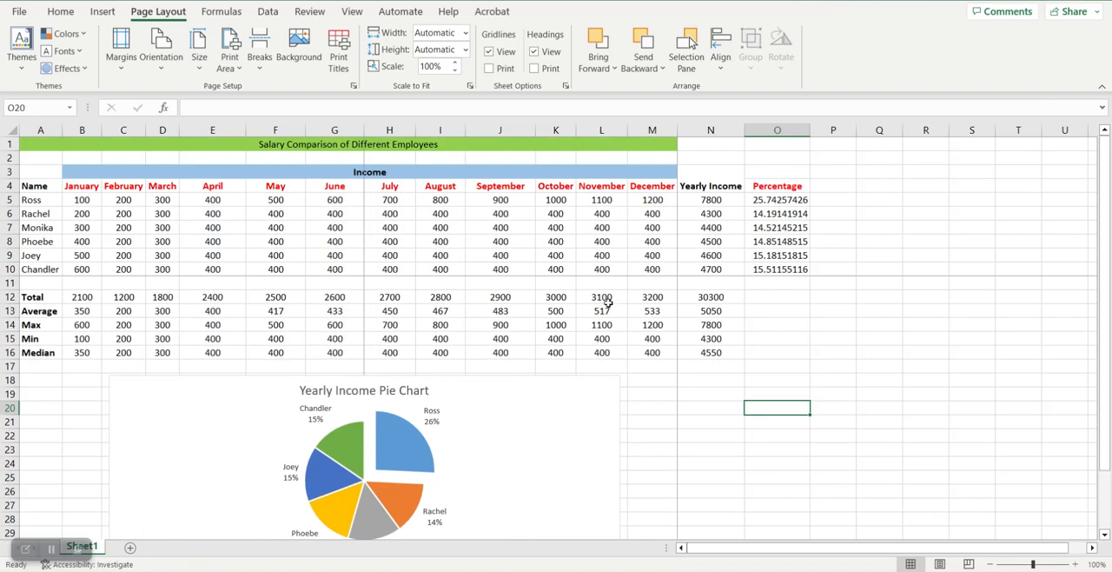
click(969, 564)
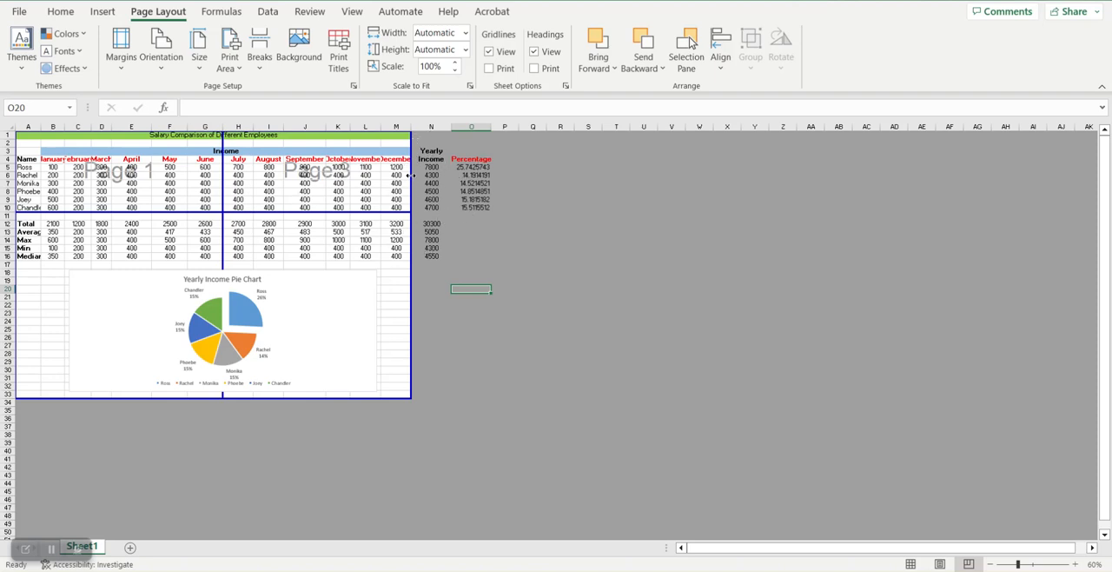
Step: Review the pages of the limited print area in the print preview, and return the worksheet to Normal view
click(19, 11)
click(61, 277)
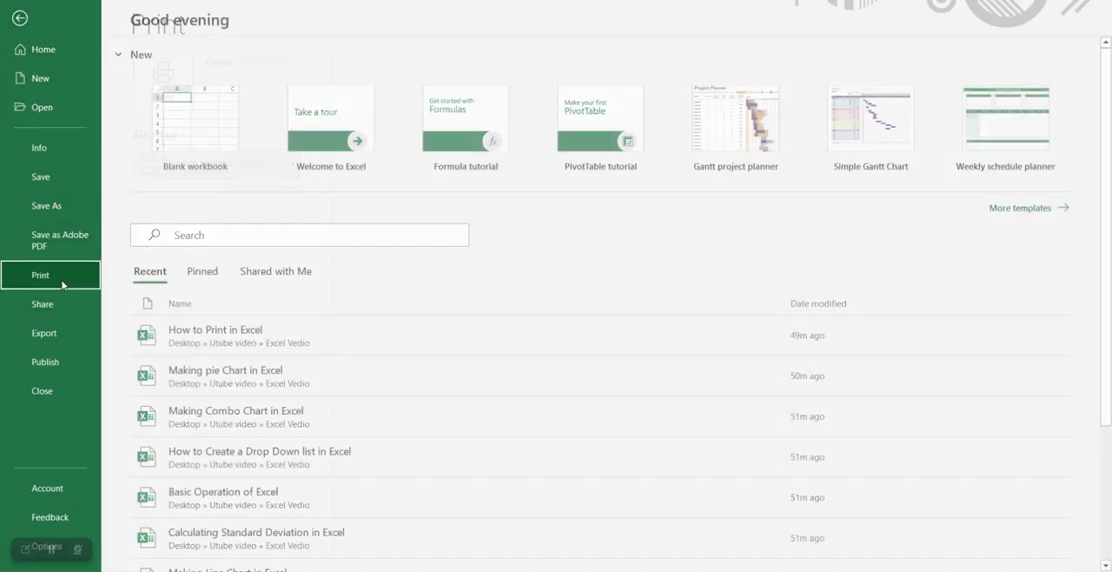
scroll(686, 230, down, 1)
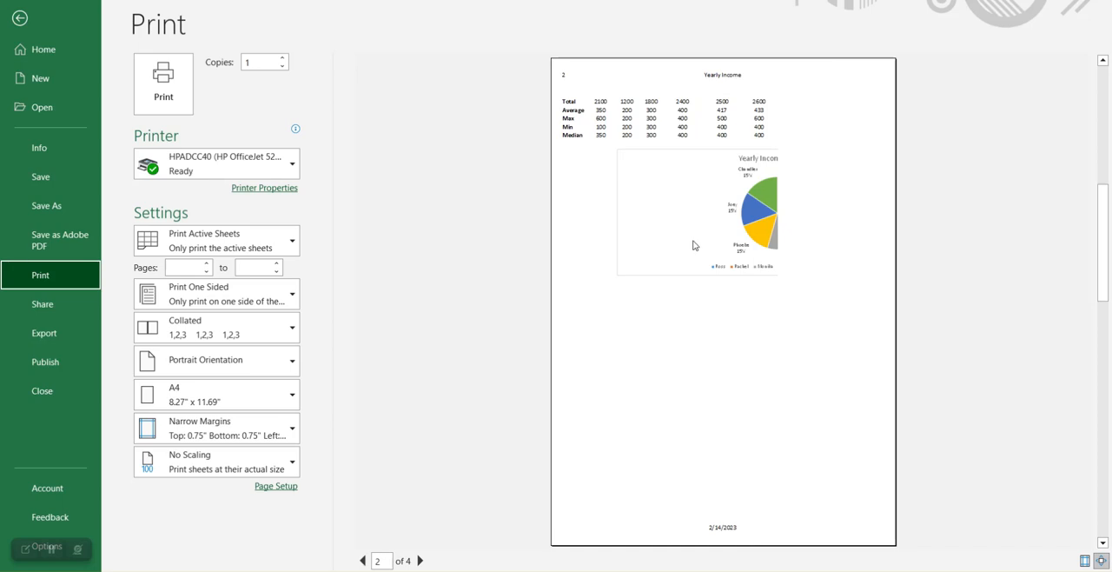
scroll(692, 246, down, 2)
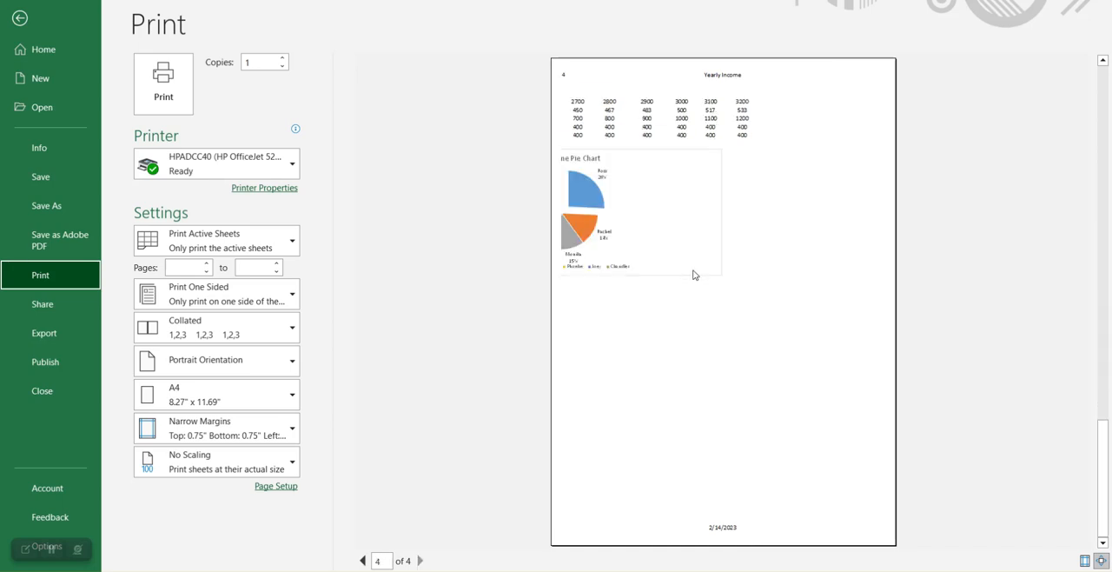
scroll(694, 274, up, 3)
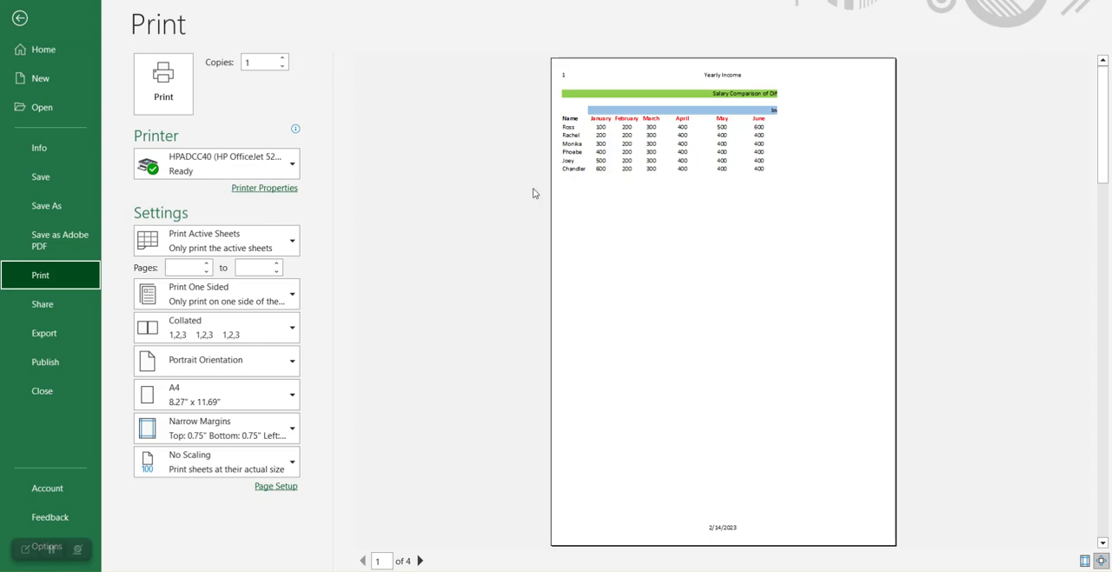
click(19, 18)
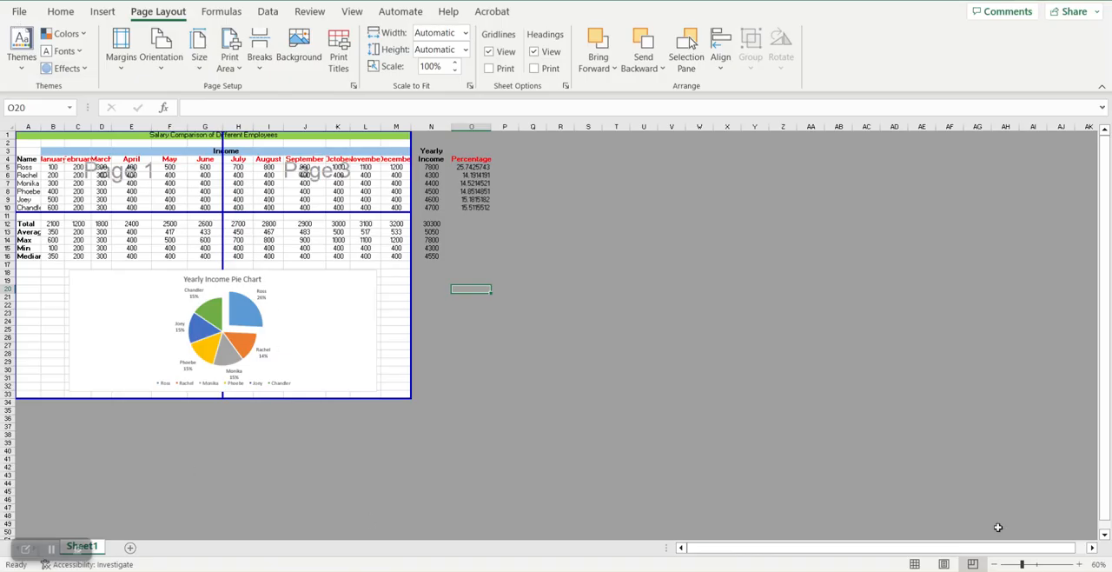
click(914, 564)
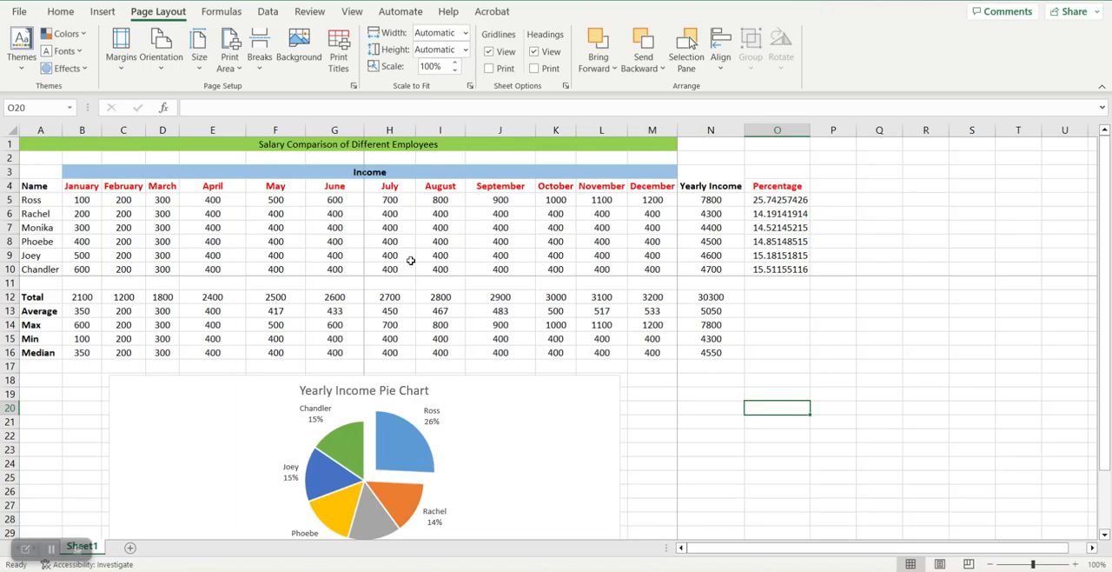
Step: Try landscape orientation in the print settings, look through the previewed pages, and restore portrait orientation
click(19, 11)
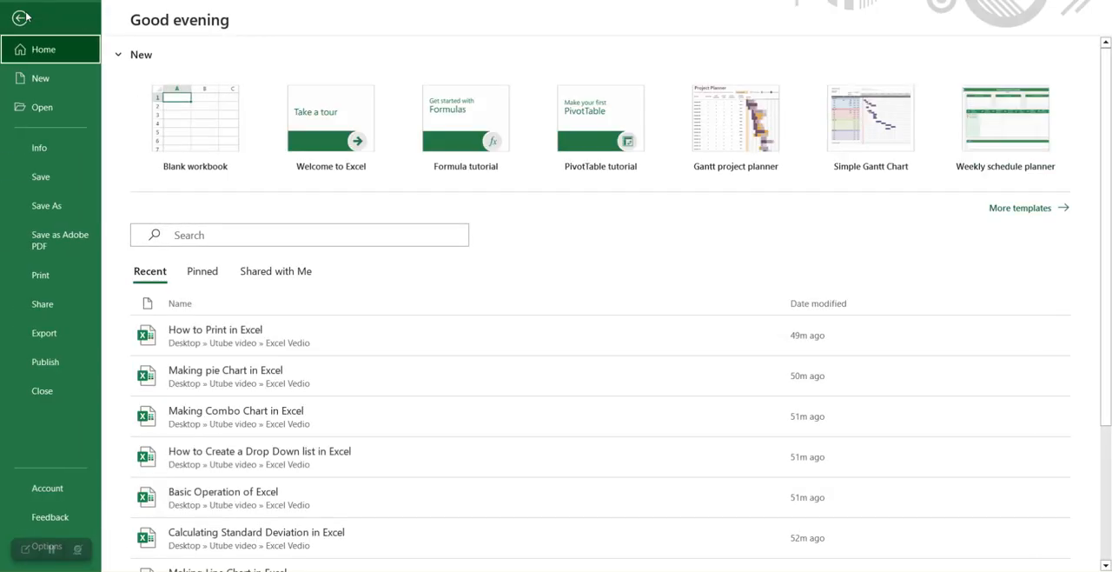
click(53, 278)
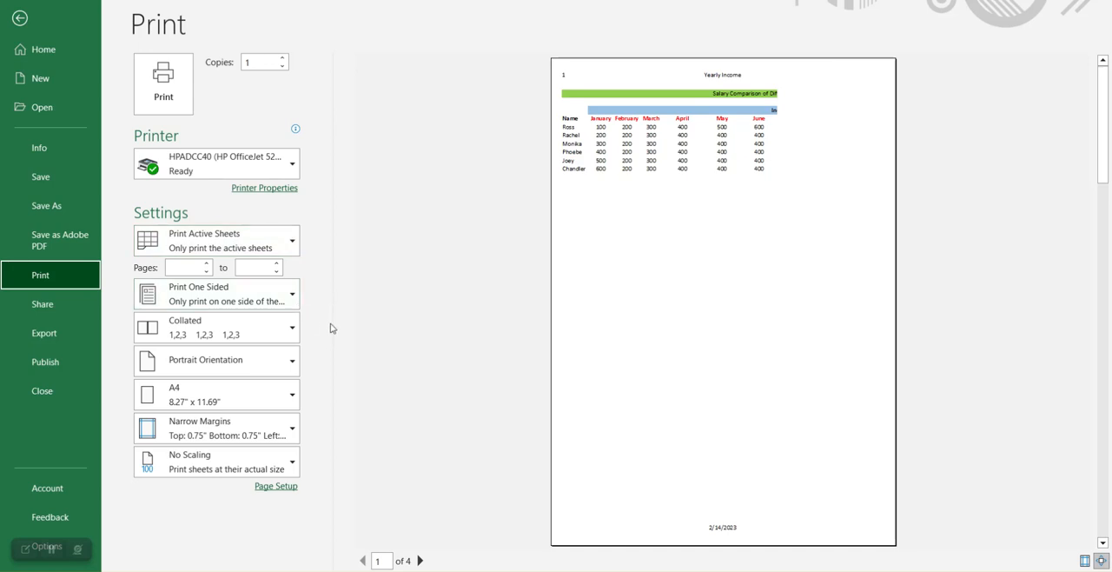
click(248, 371)
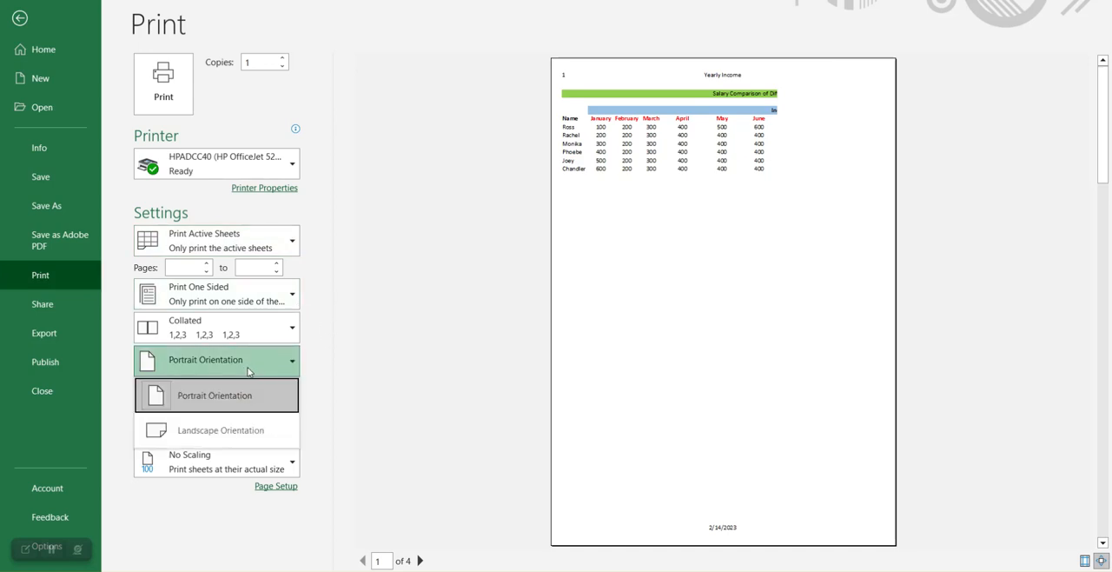
click(226, 441)
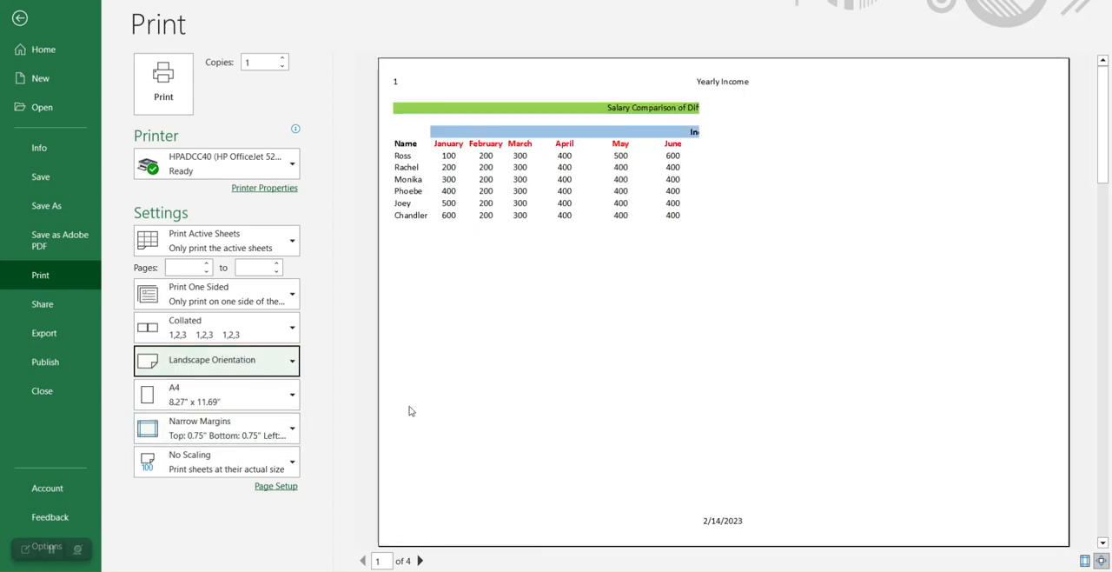
scroll(665, 342, down, 2)
scroll(665, 342, up, 2)
click(237, 360)
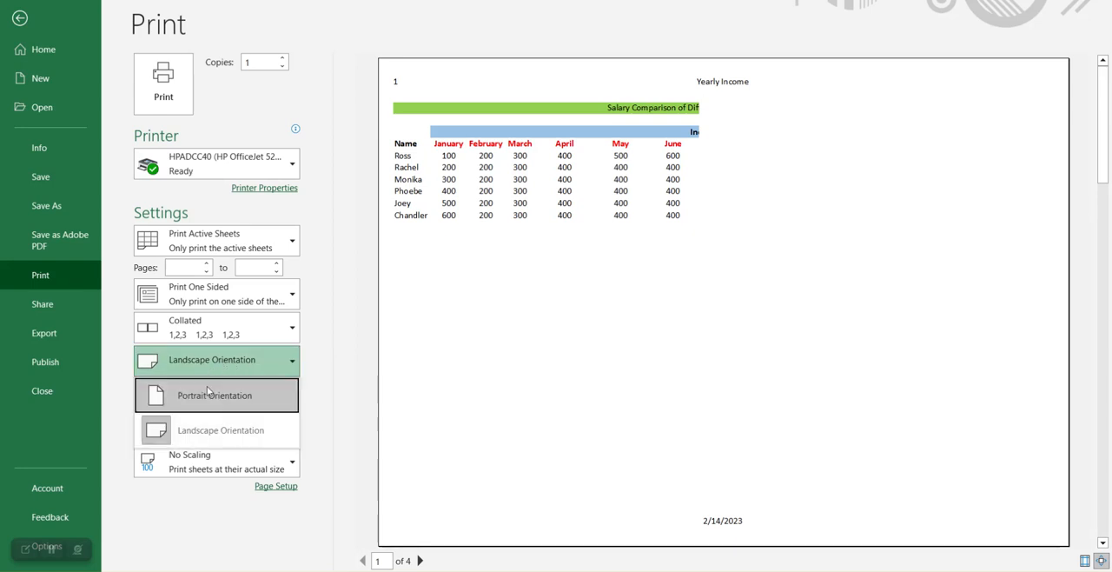
click(207, 387)
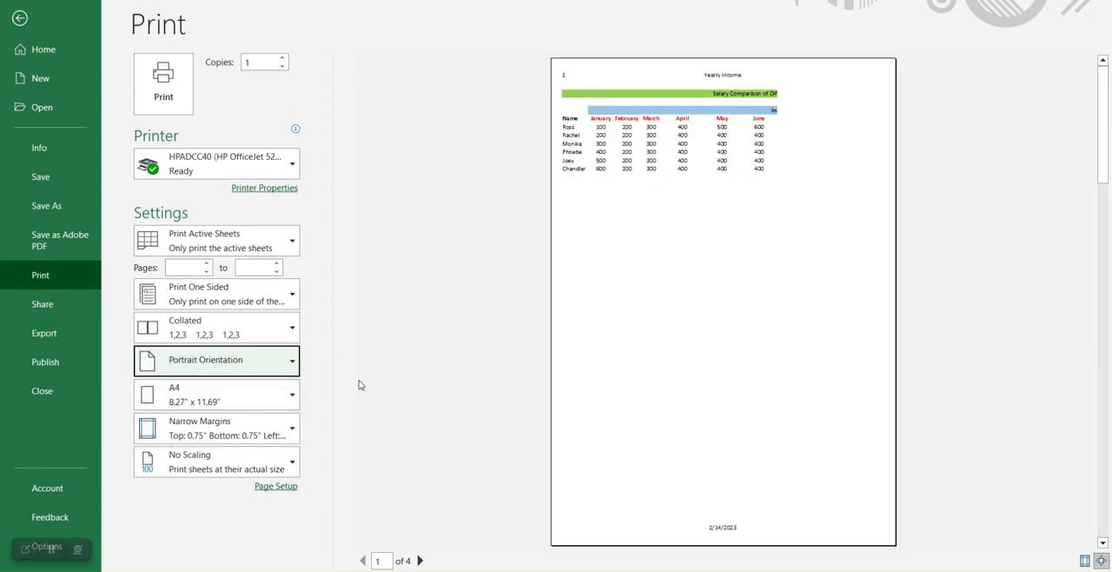
Step: Try the Letter paper size in the print settings, and restore A4
click(272, 398)
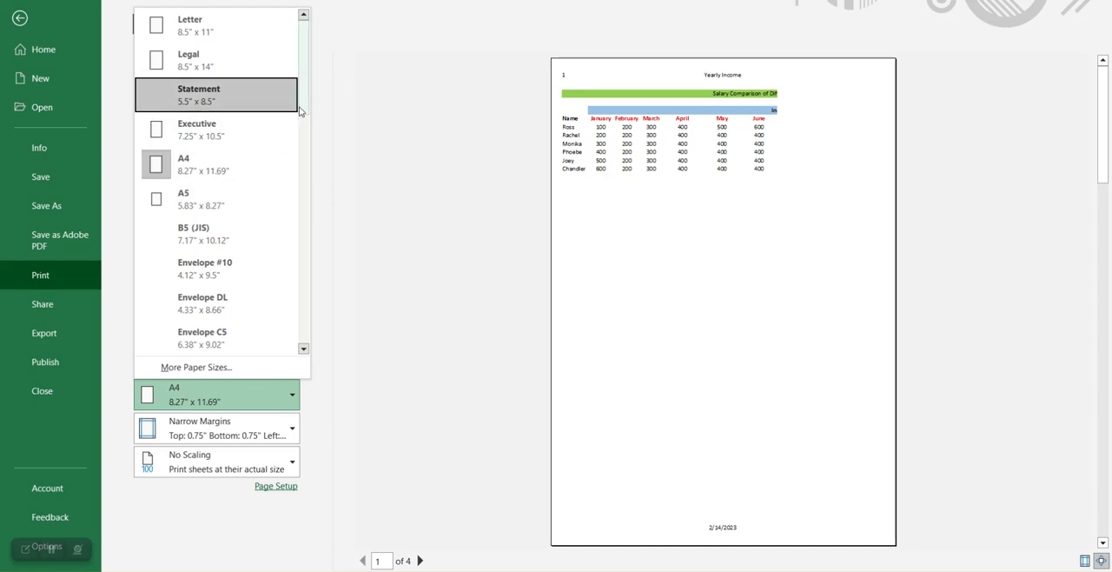
click(241, 28)
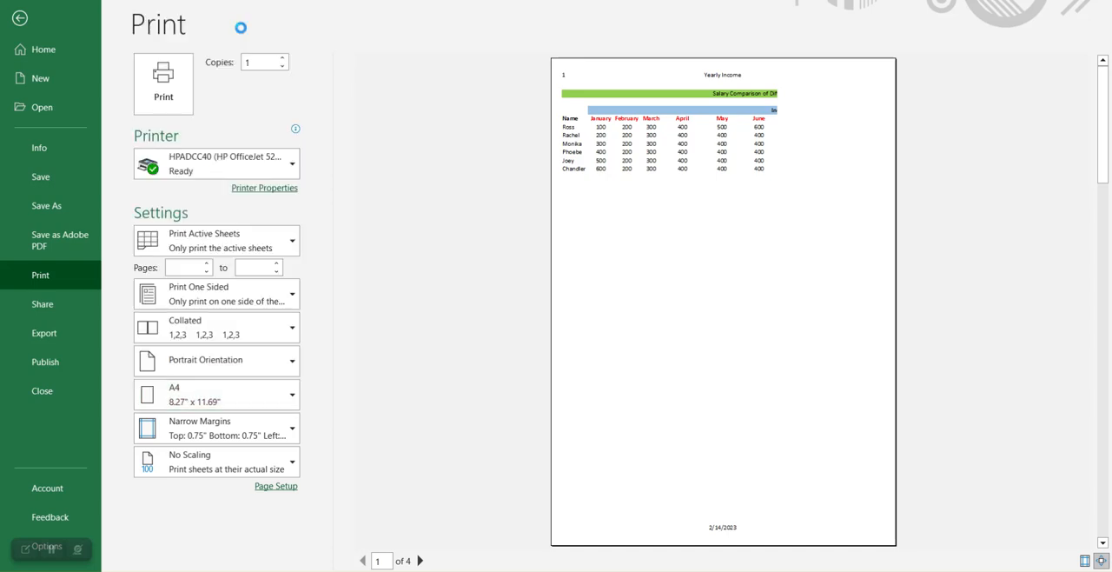
click(291, 398)
click(203, 172)
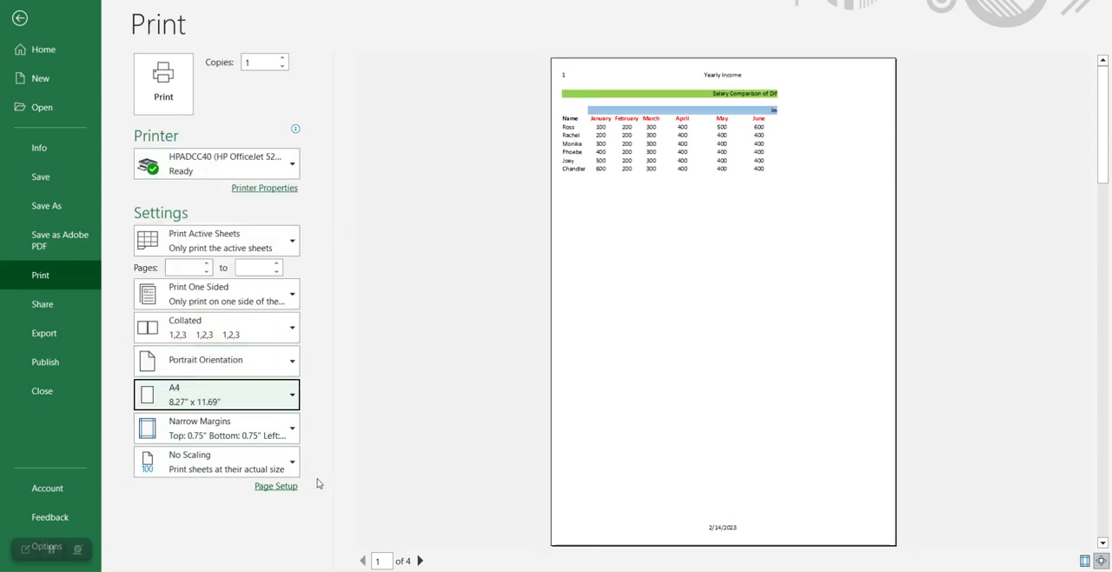
click(366, 445)
click(336, 466)
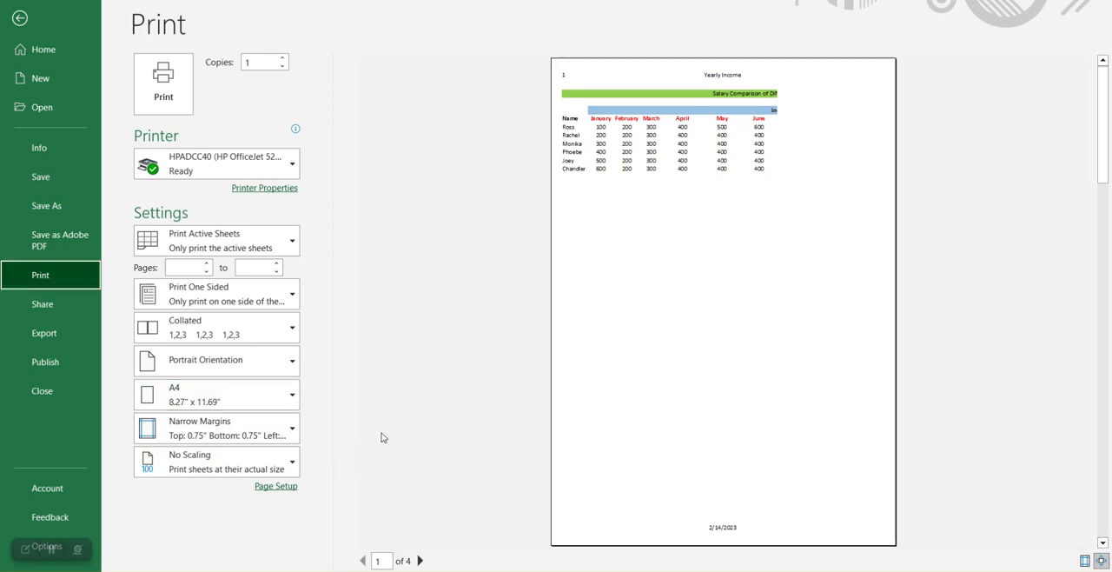
Step: Try scaling the printout to Fit Sheet on One Page, and set the scaling to Fit All Columns on One Page
click(228, 467)
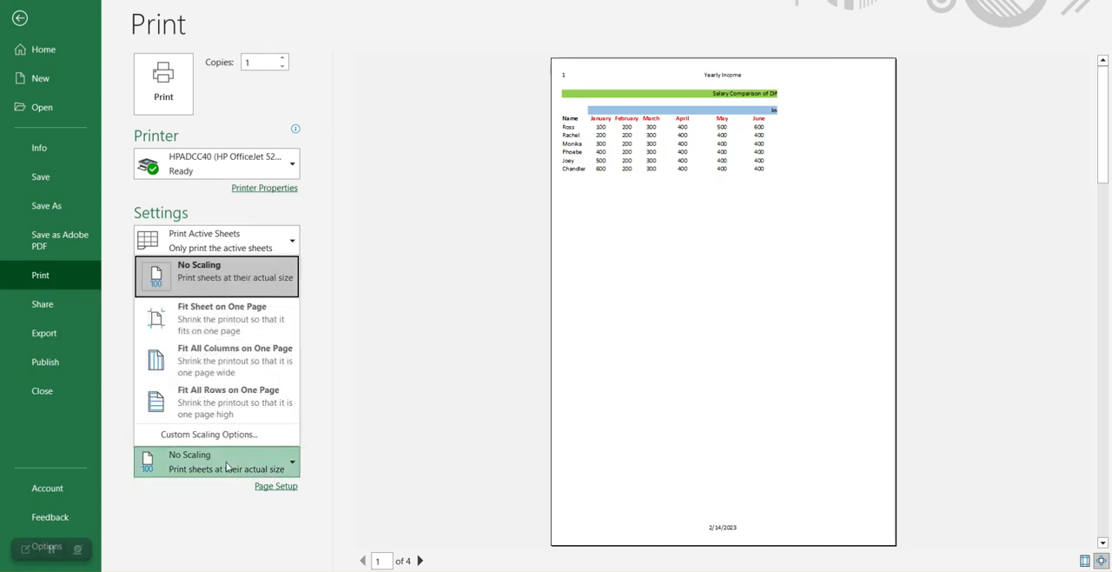
click(227, 319)
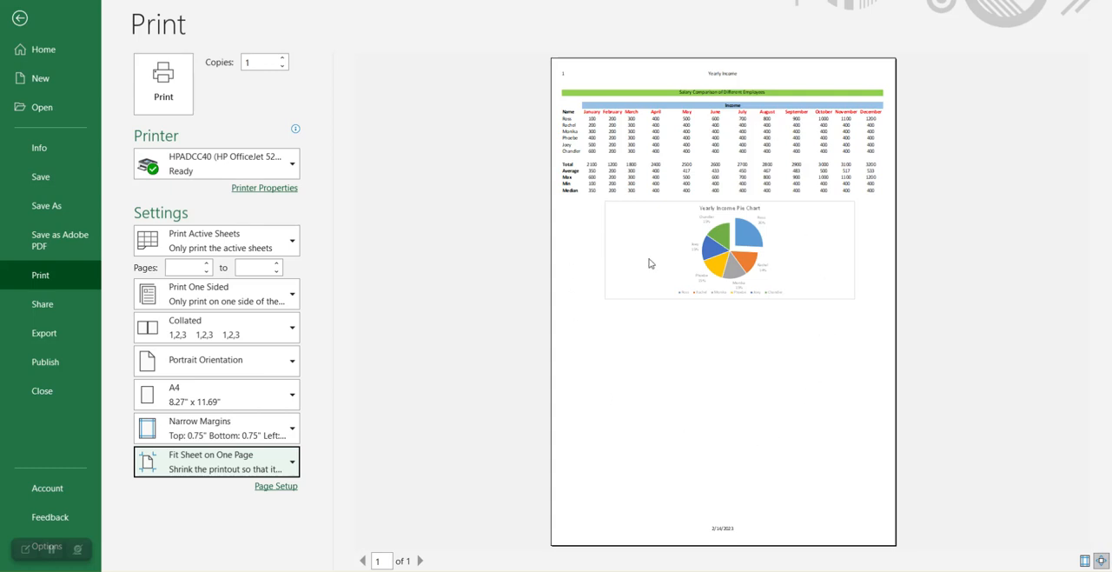
click(222, 466)
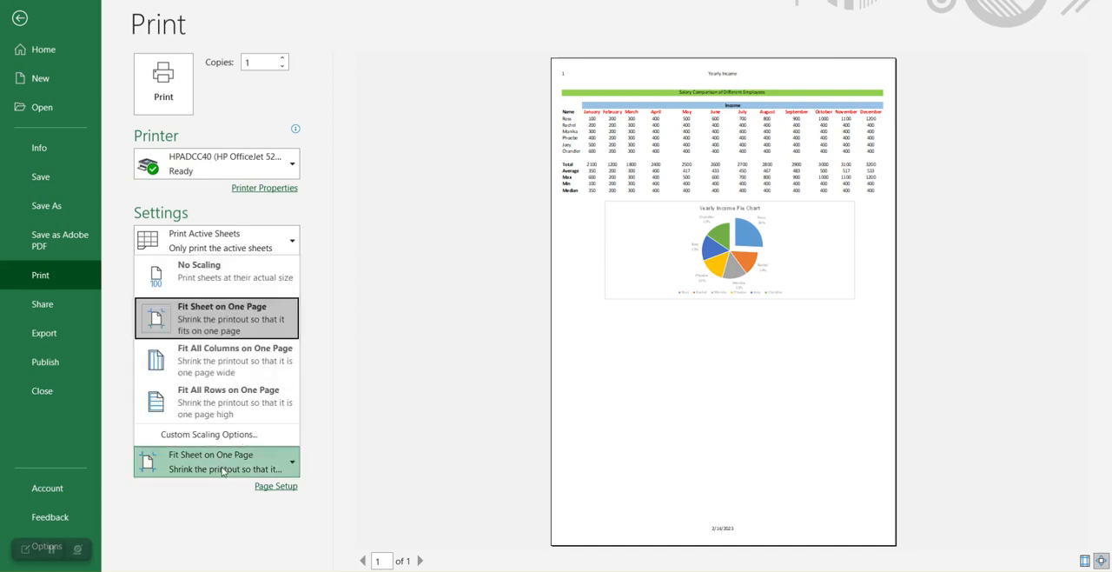
click(225, 366)
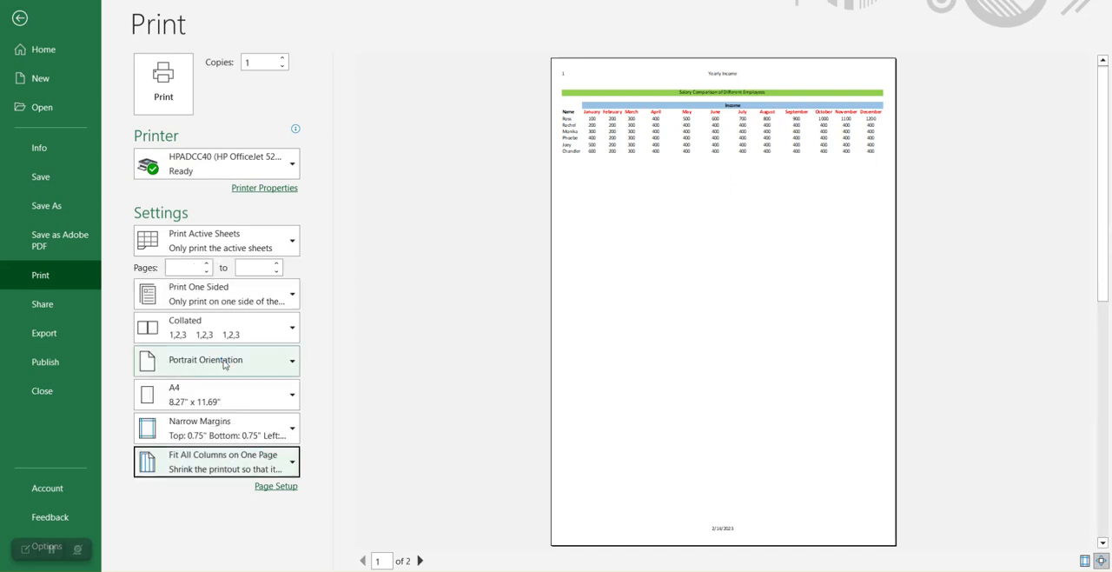
Step: Compare the two previewed pages to check whether the month headings appear on both, and return to the worksheet
scroll(688, 260, down, 1)
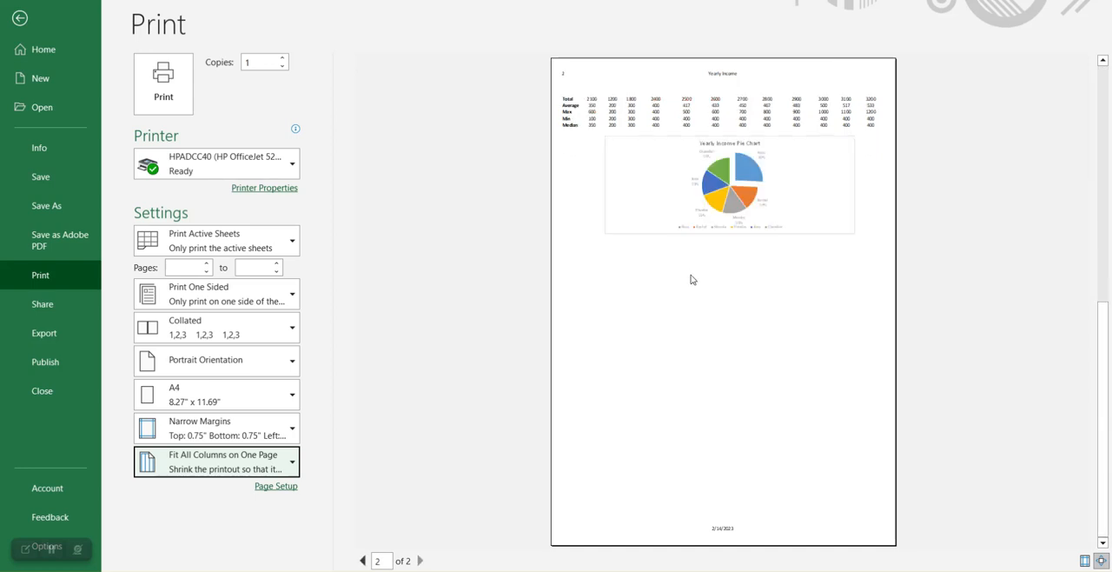
scroll(696, 318, up, 1)
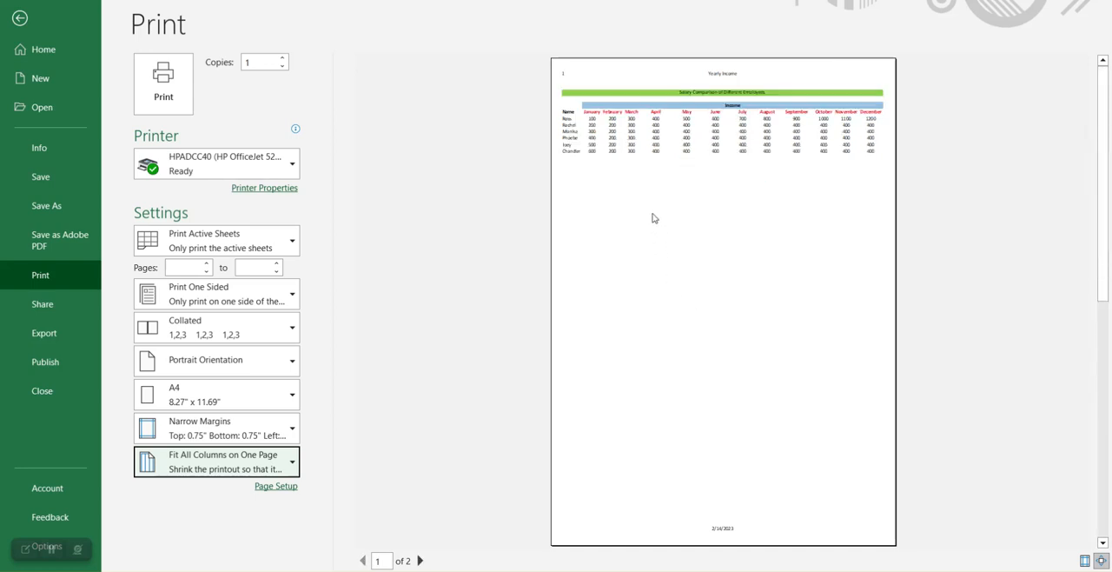
scroll(701, 209, down, 1)
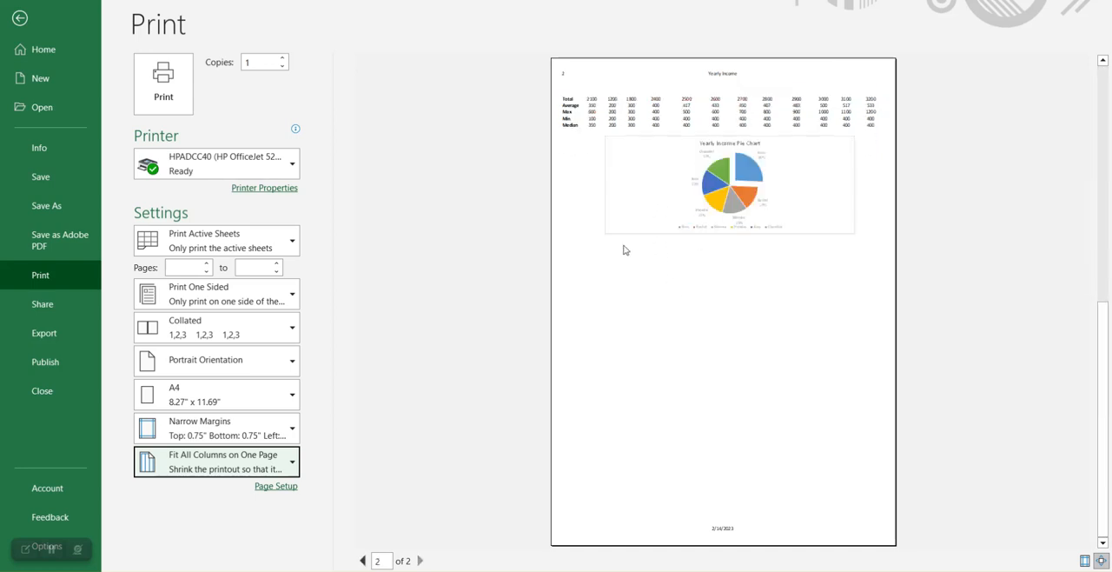
scroll(643, 269, up, 1)
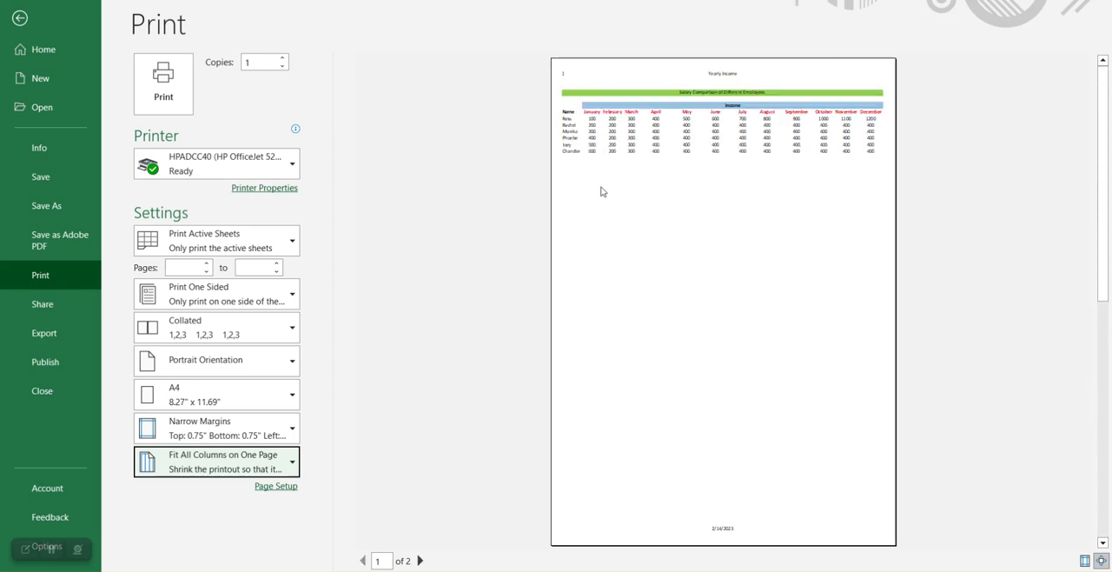
scroll(693, 276, down, 1)
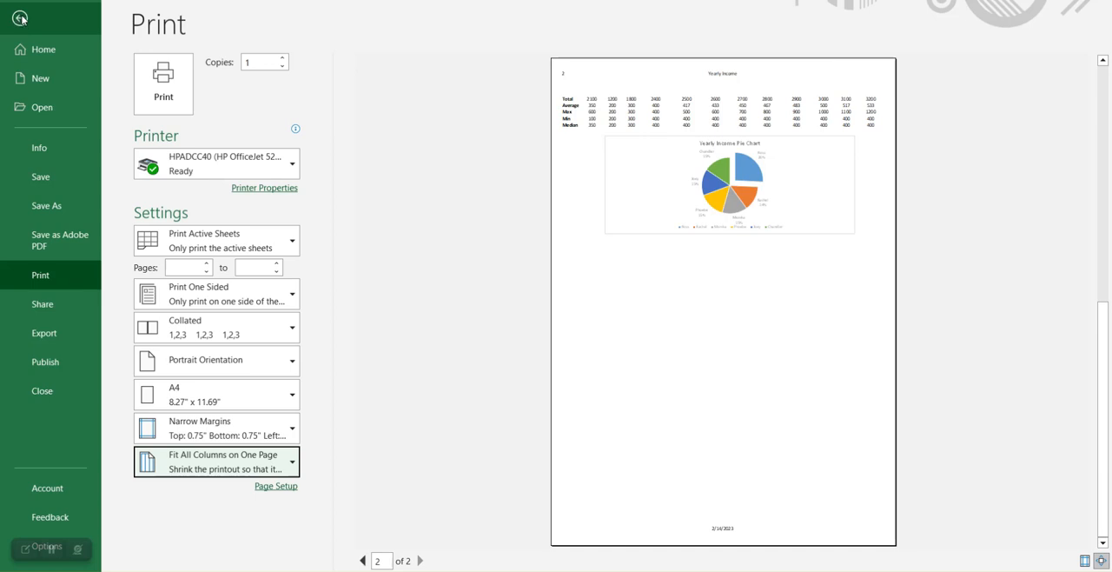
scroll(686, 207, up, 1)
scroll(686, 207, up, 1)
scroll(686, 206, down, 1)
scroll(688, 204, up, 1)
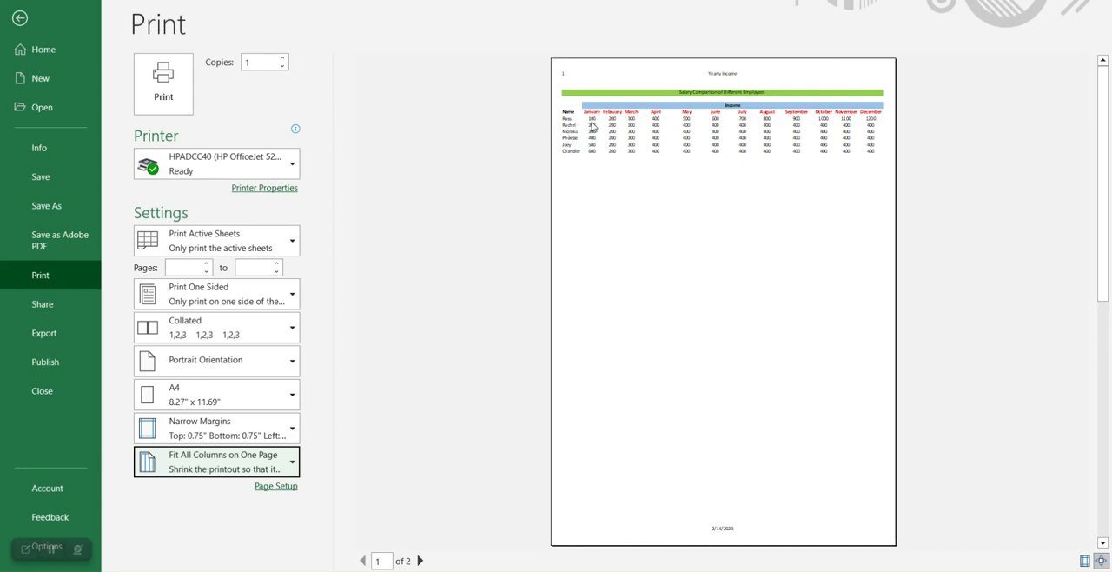
scroll(804, 200, down, 2)
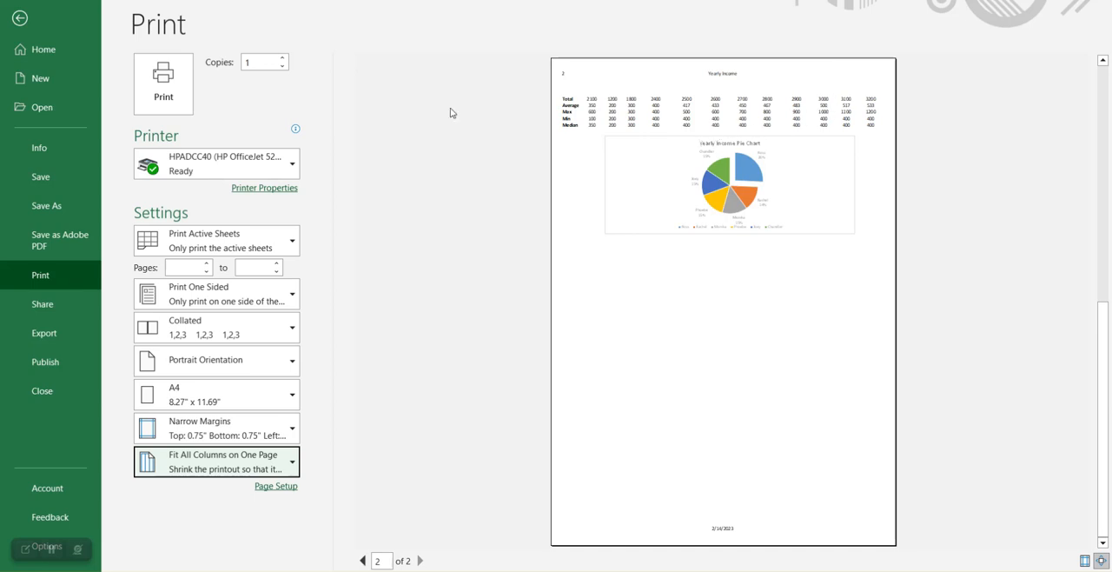
click(18, 19)
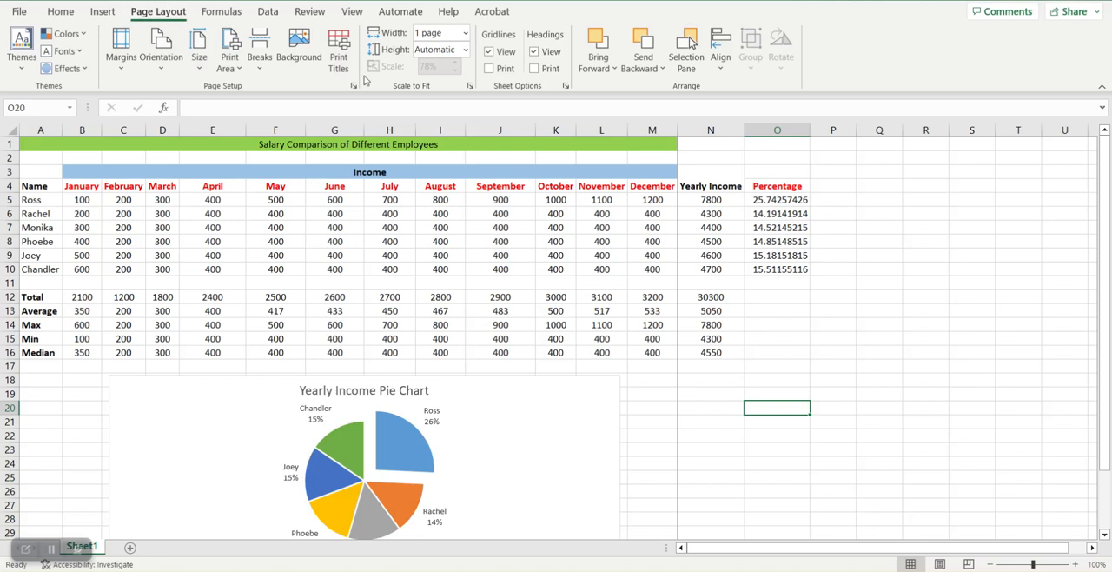
Step: Set rows 3 and 4, with the Income heading and month names, to repeat at the top of every printed page
click(340, 59)
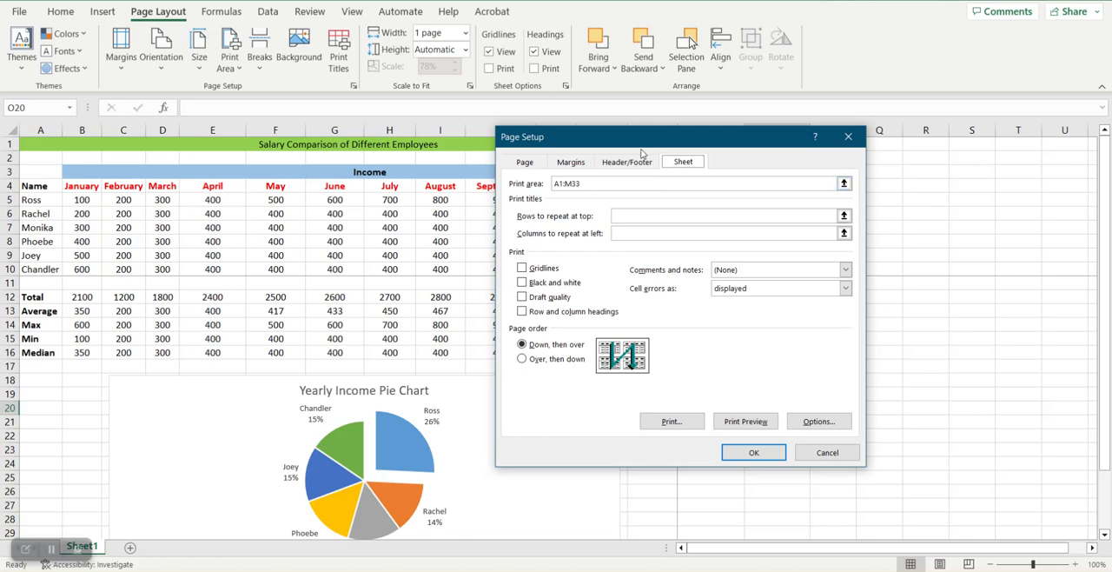
drag(648, 140, 708, 111)
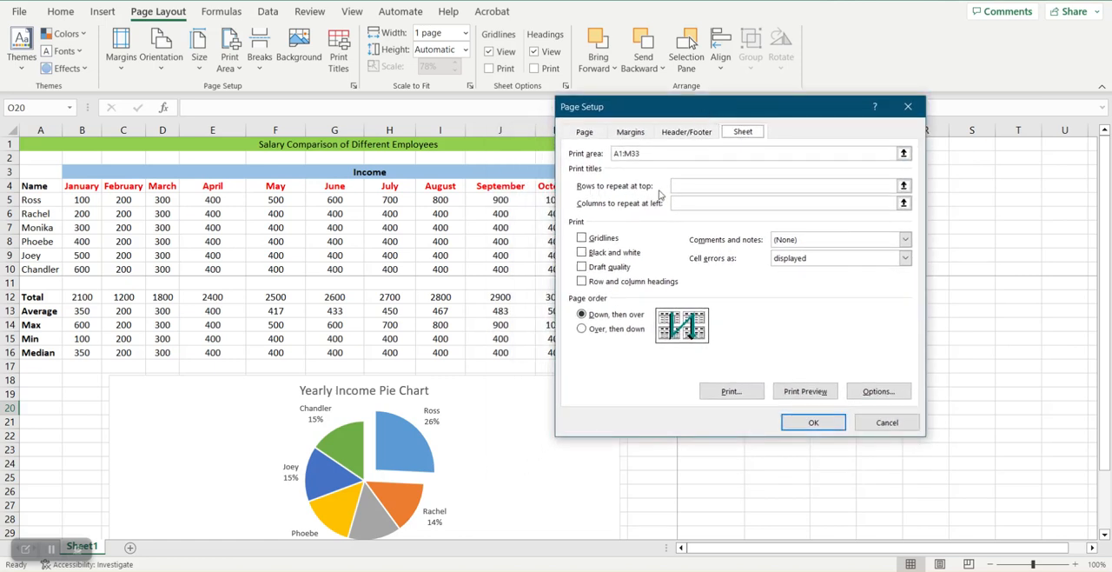
click(904, 186)
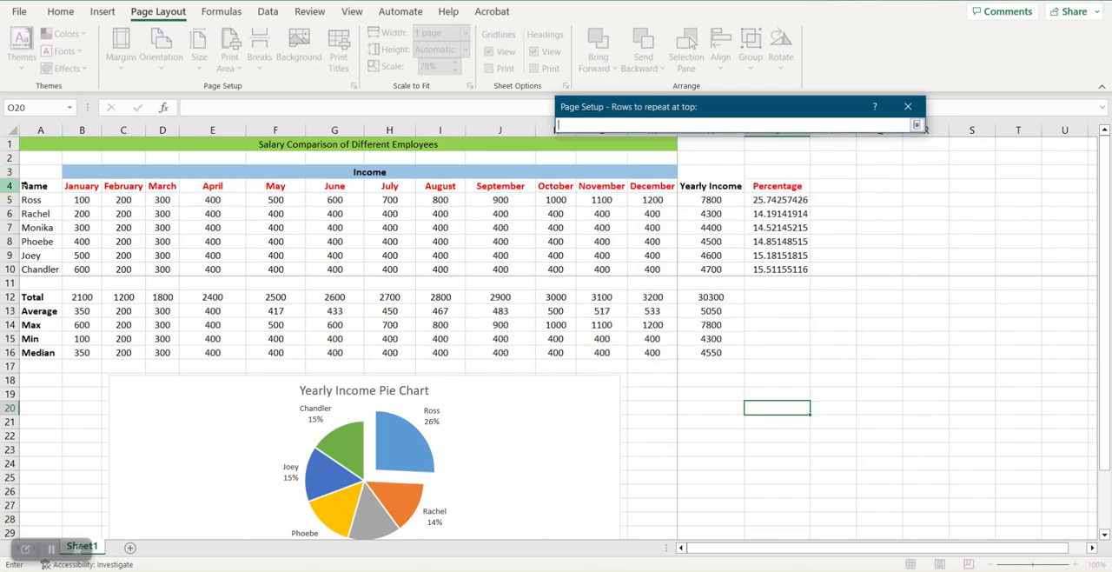
drag(21, 185, 21, 172)
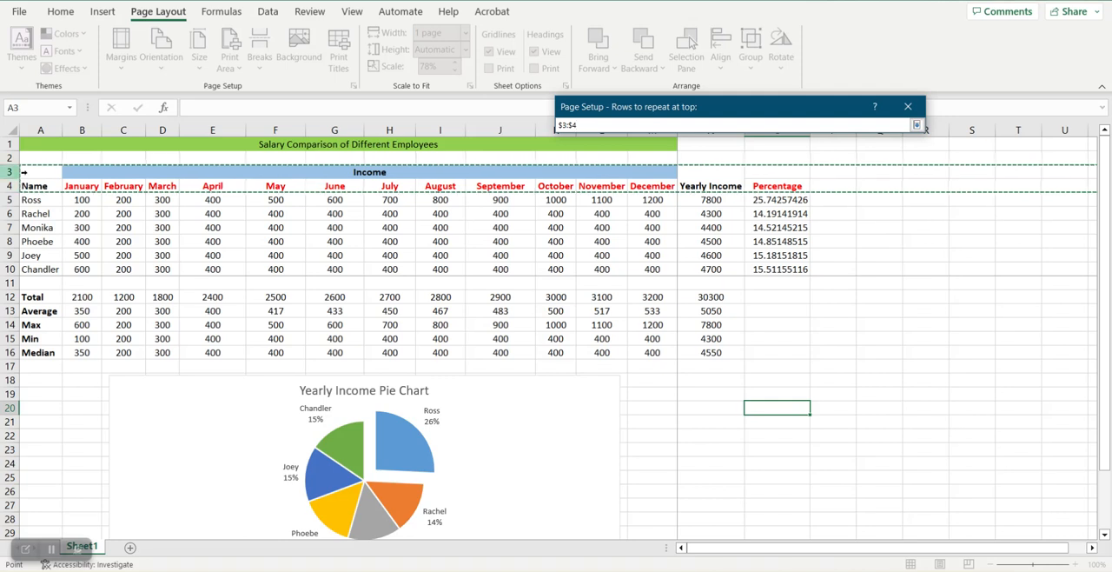
click(916, 124)
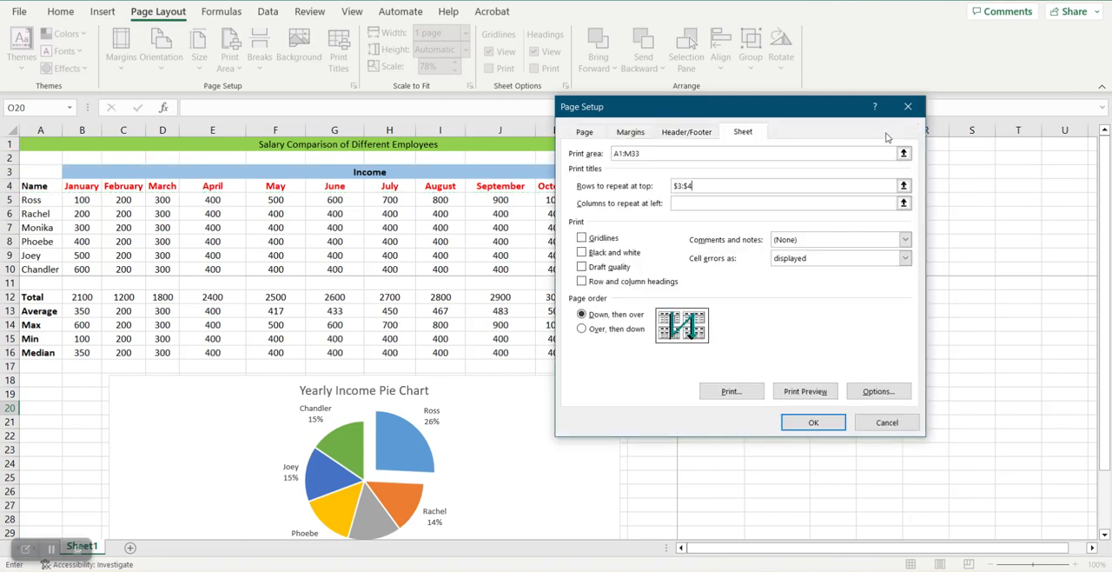
click(812, 425)
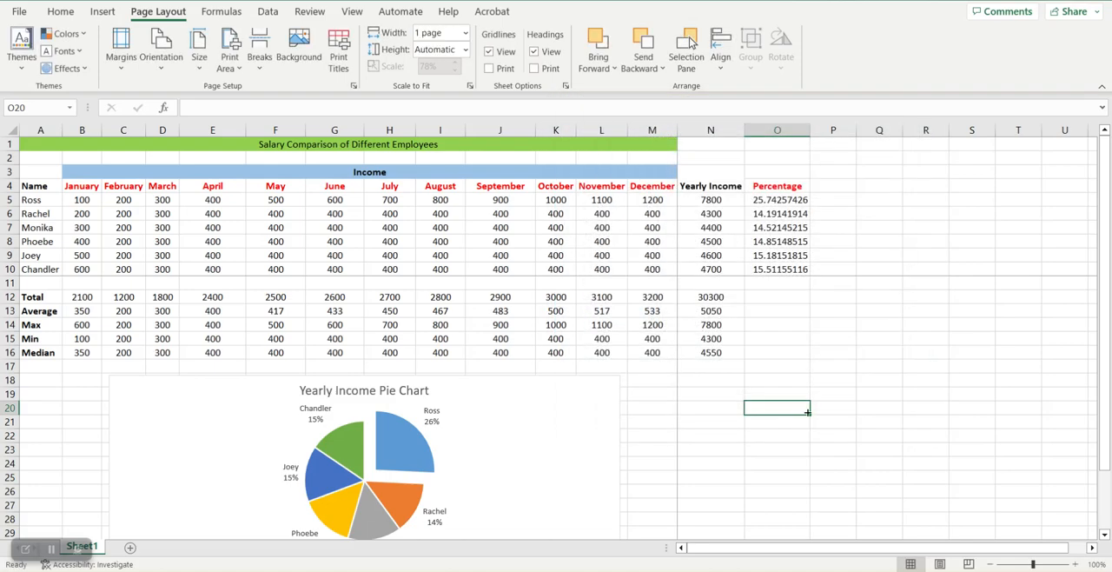
Step: Check the repeated heading rows and the table's lines in the print preview, and return to the worksheet
click(19, 11)
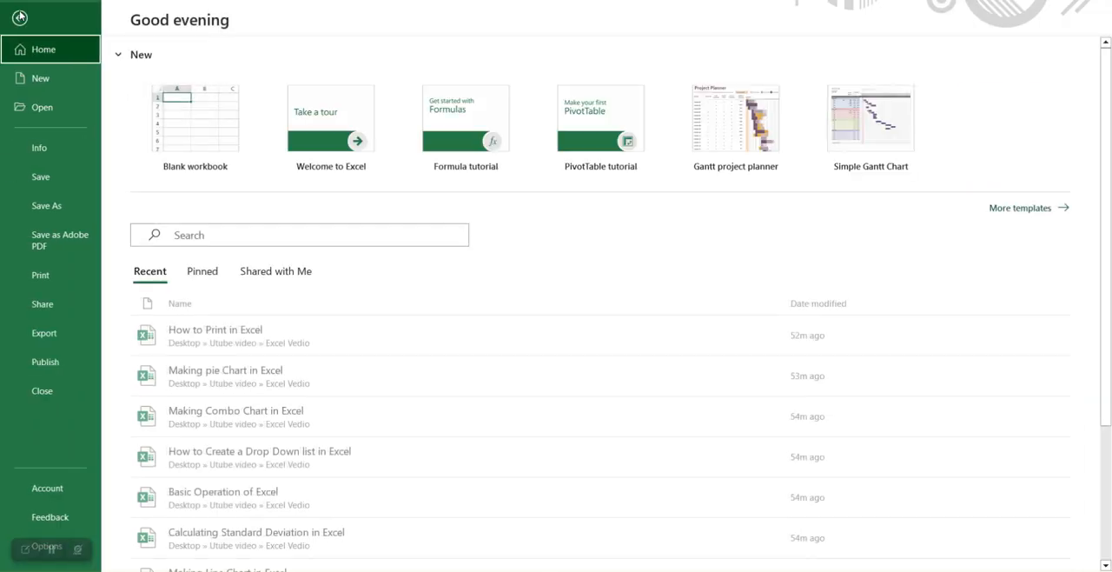
click(48, 277)
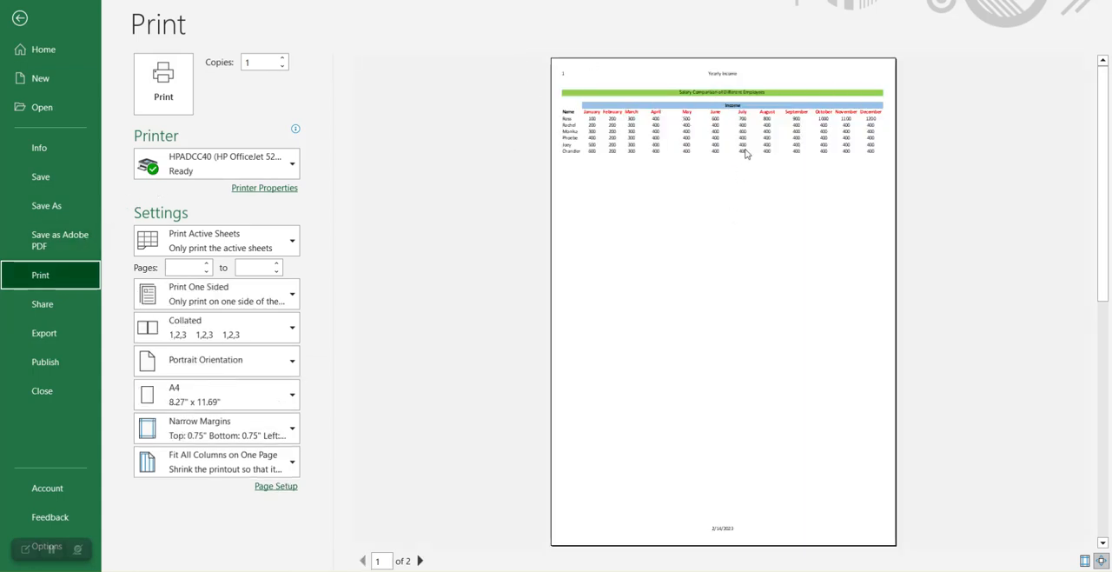
scroll(692, 257, down, 1)
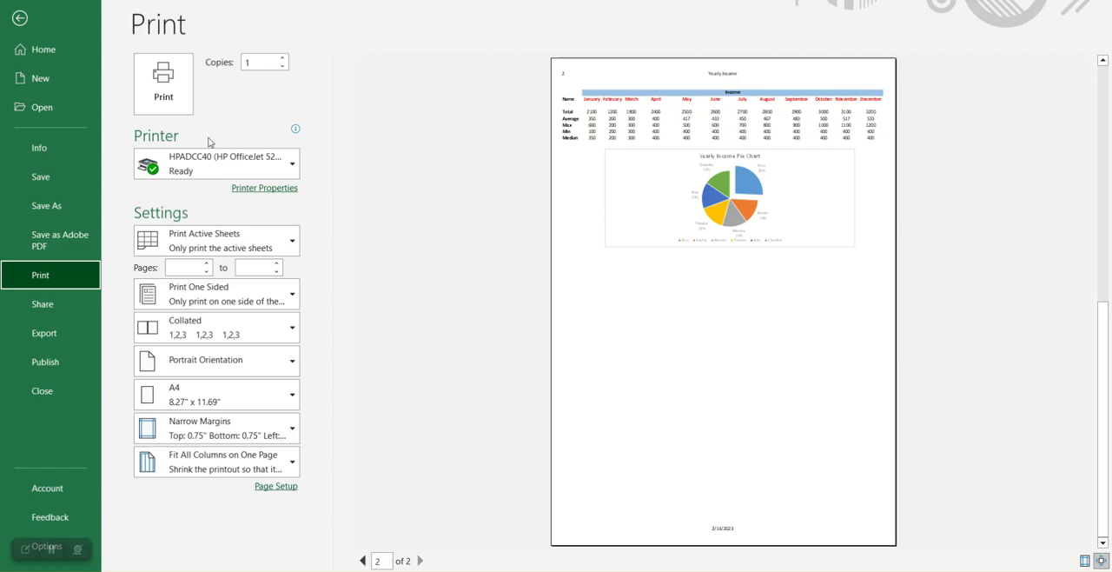
click(20, 18)
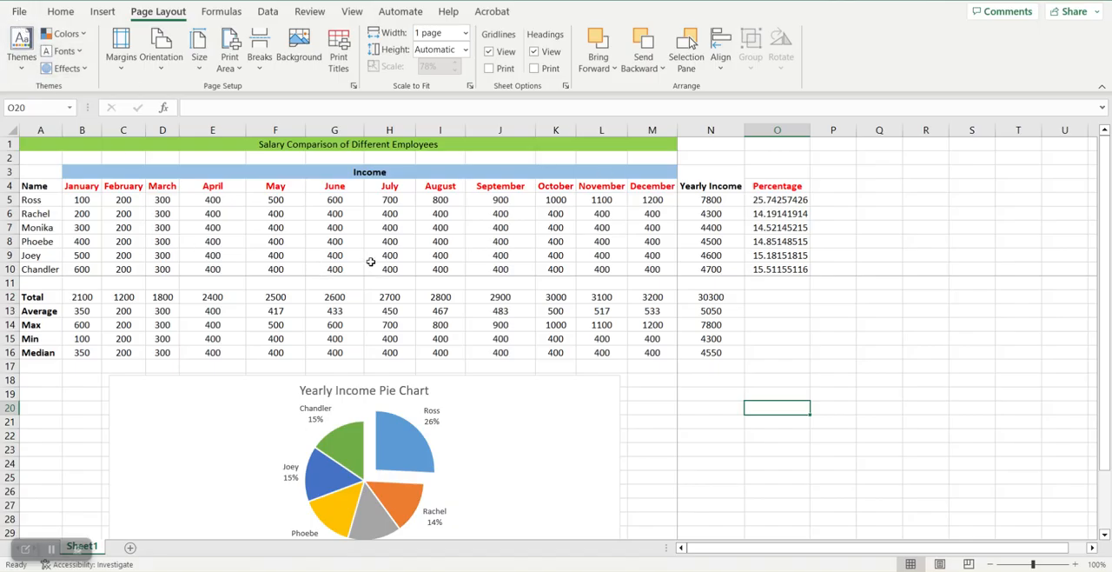
click(26, 14)
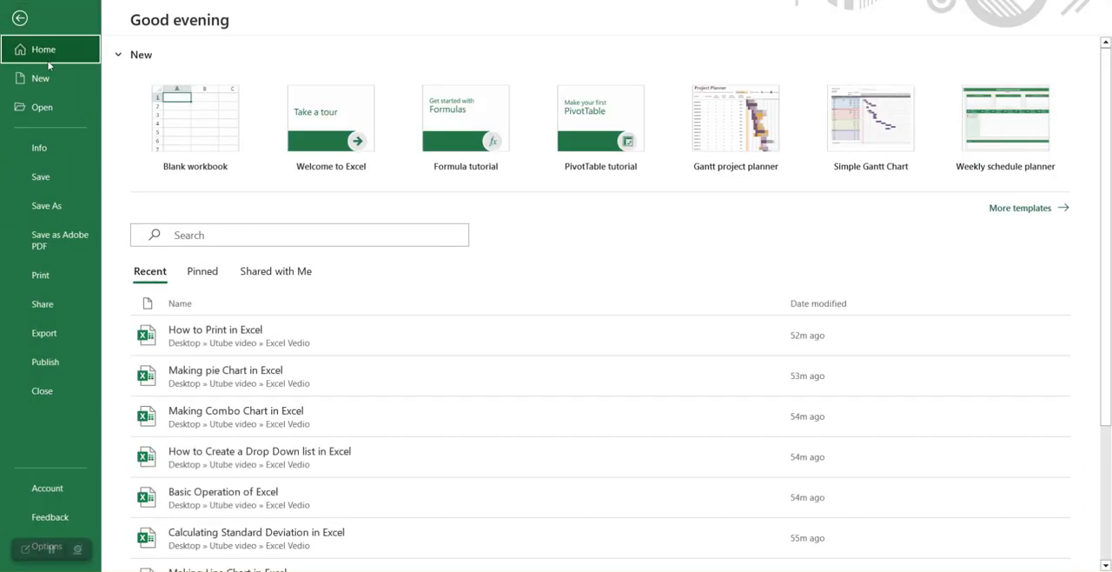
click(63, 283)
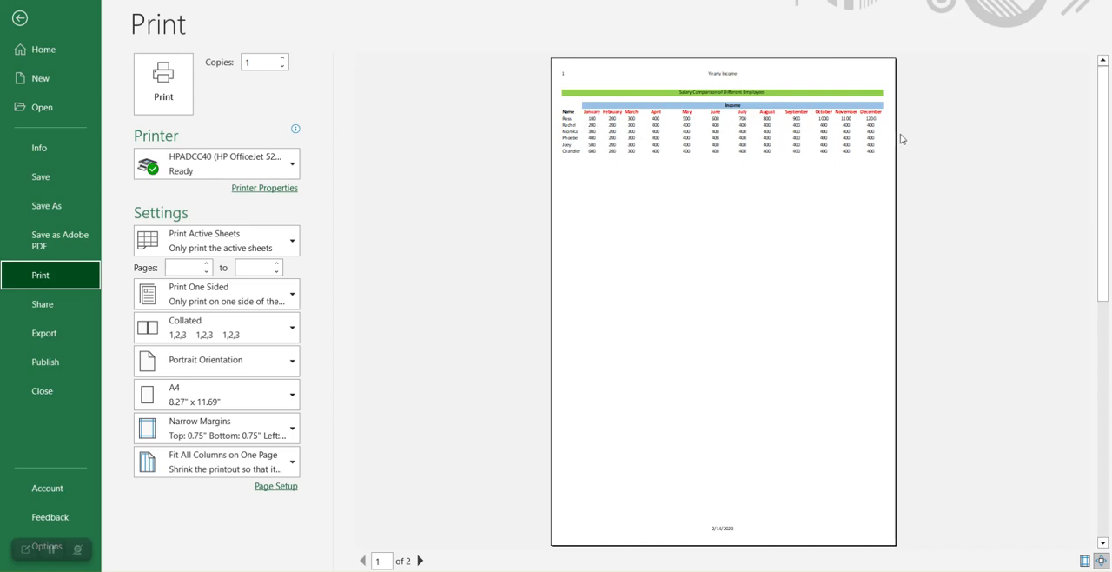
click(20, 17)
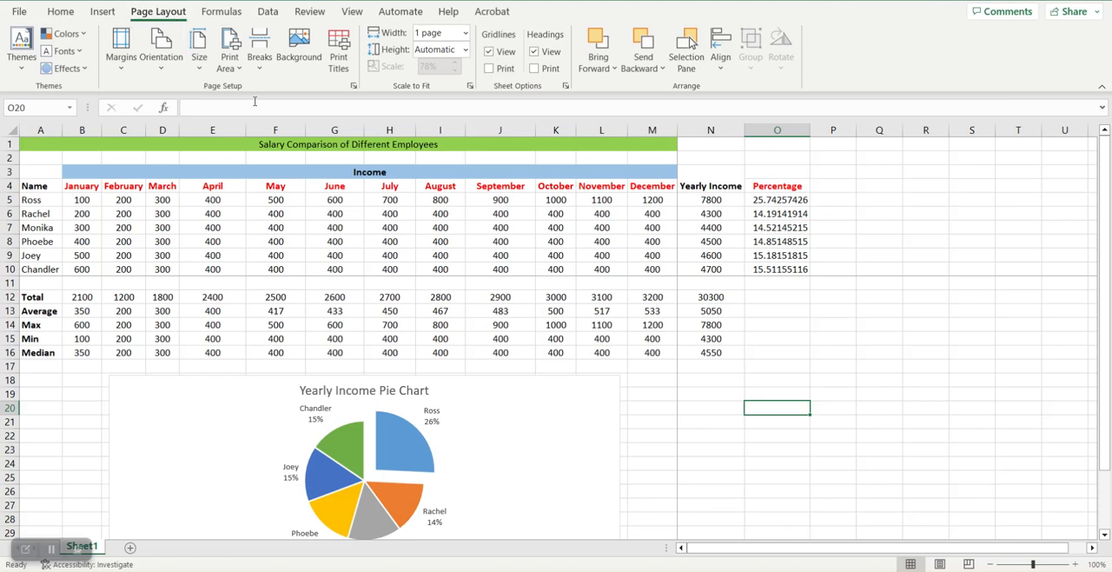
Step: Turn on gridline printing for the worksheet and check both pages in the print preview
click(489, 69)
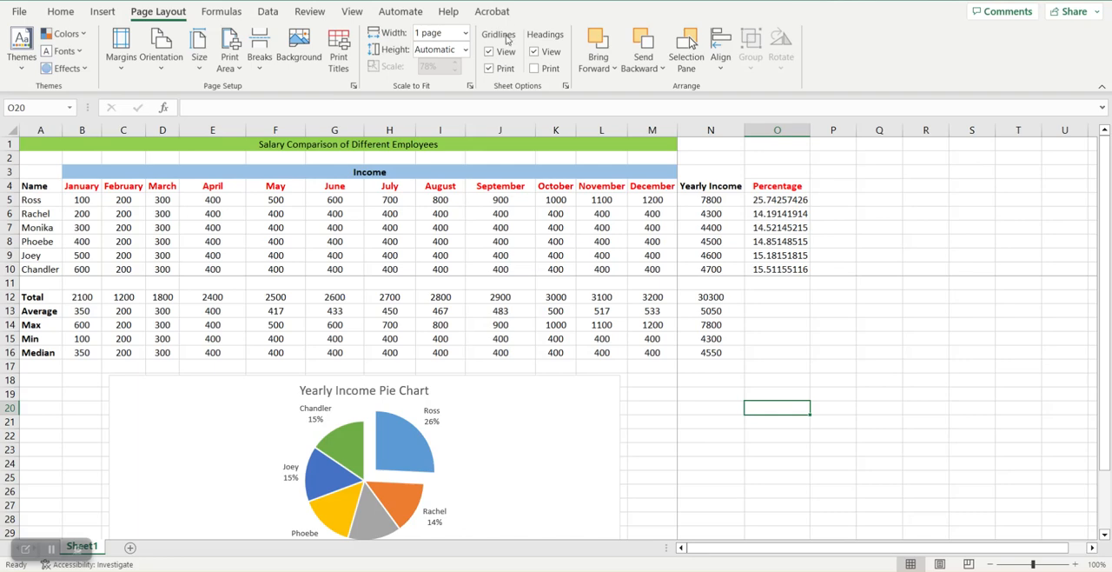
click(20, 12)
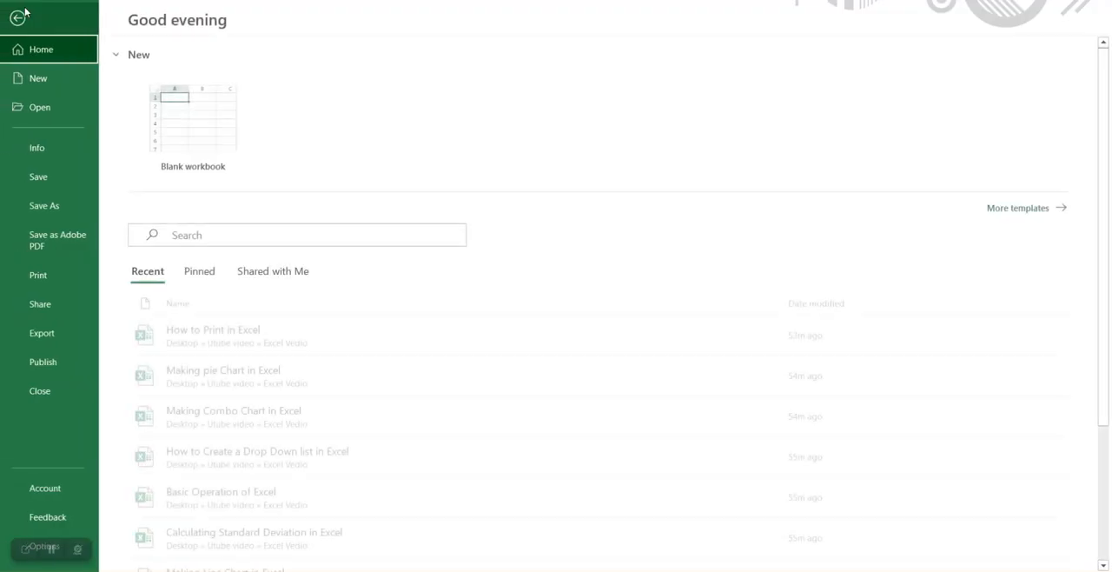
click(78, 275)
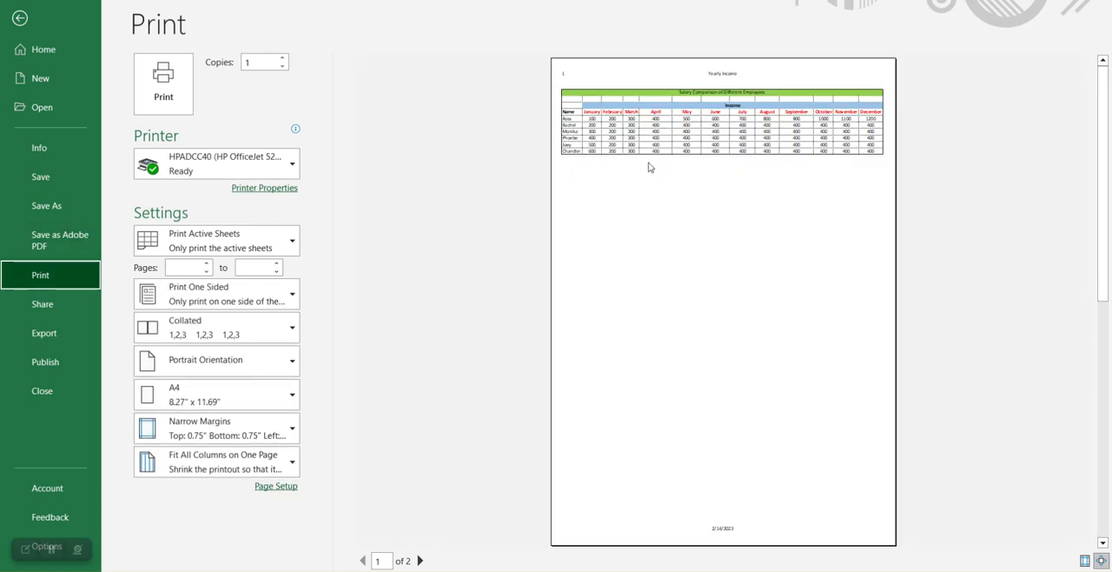
scroll(640, 207, down, 2)
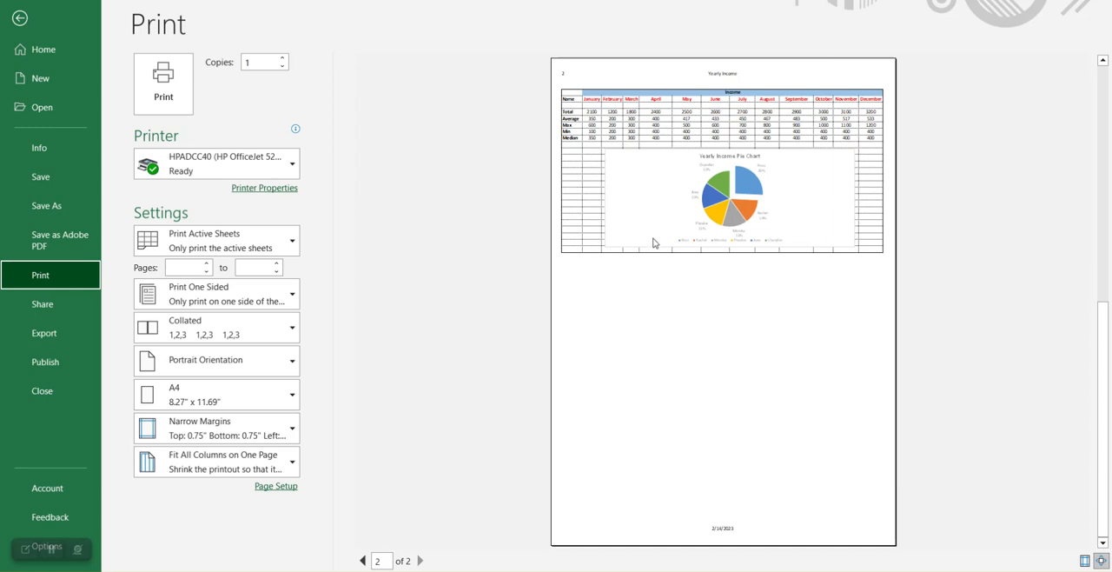
scroll(653, 244, up, 2)
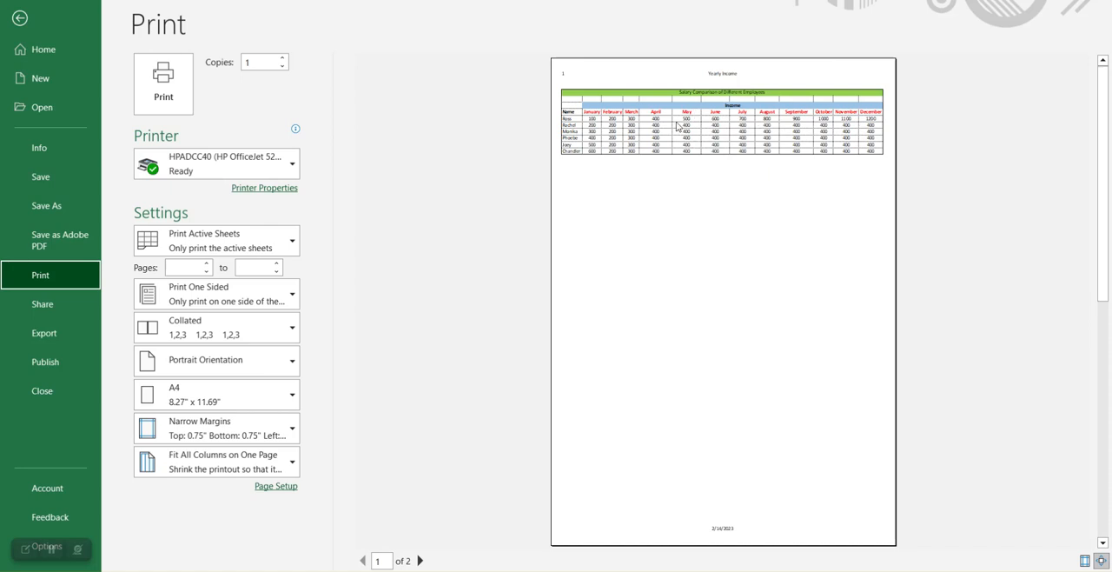
scroll(694, 198, down, 1)
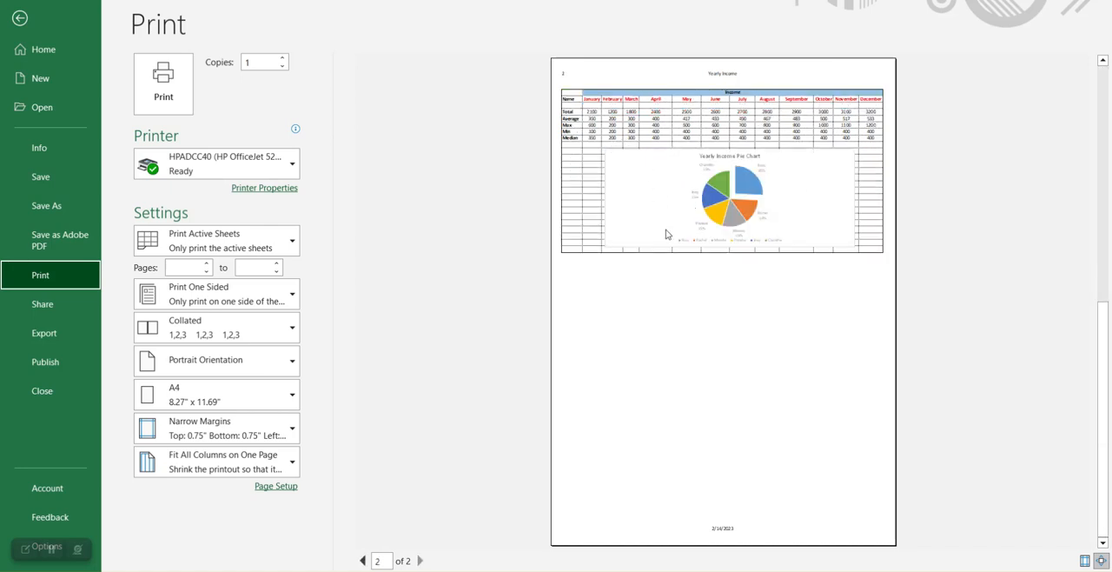
Step: Compare the printed gridlines on both previewed pages, and return to the worksheet
scroll(648, 186, up, 1)
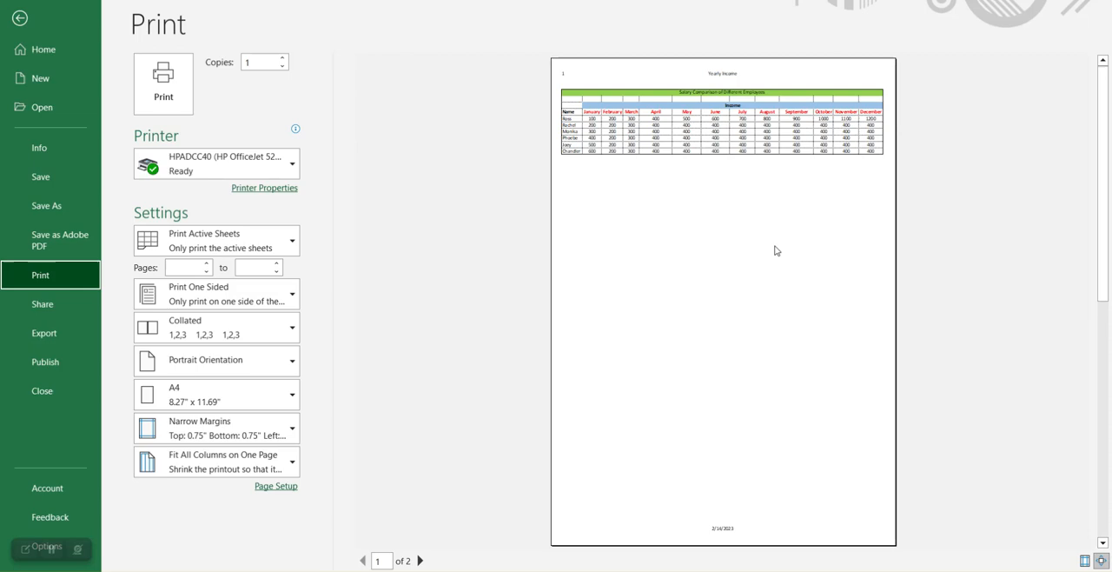
scroll(776, 250, down, 1)
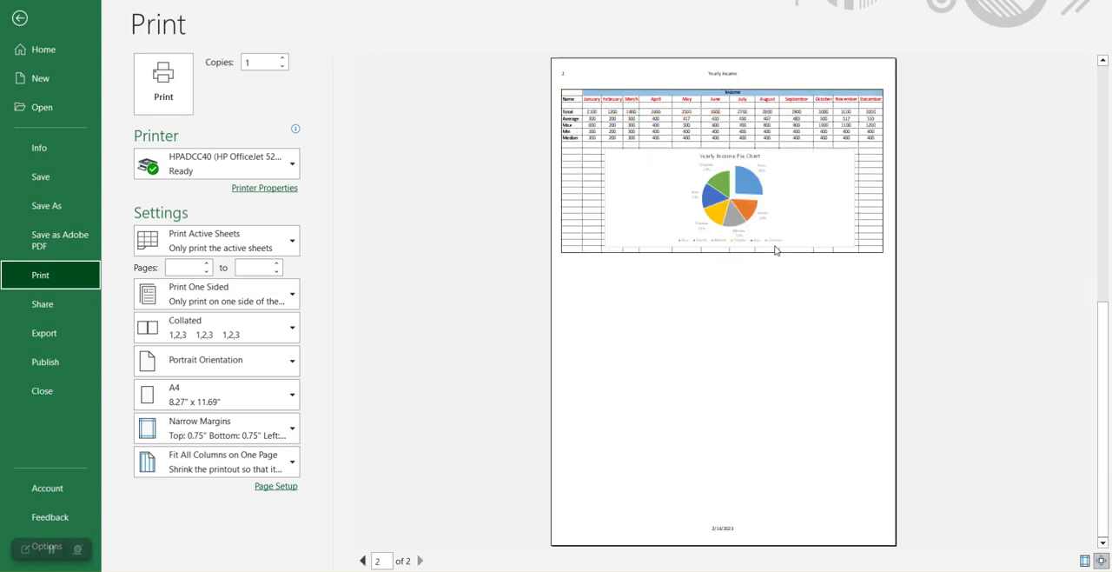
click(19, 18)
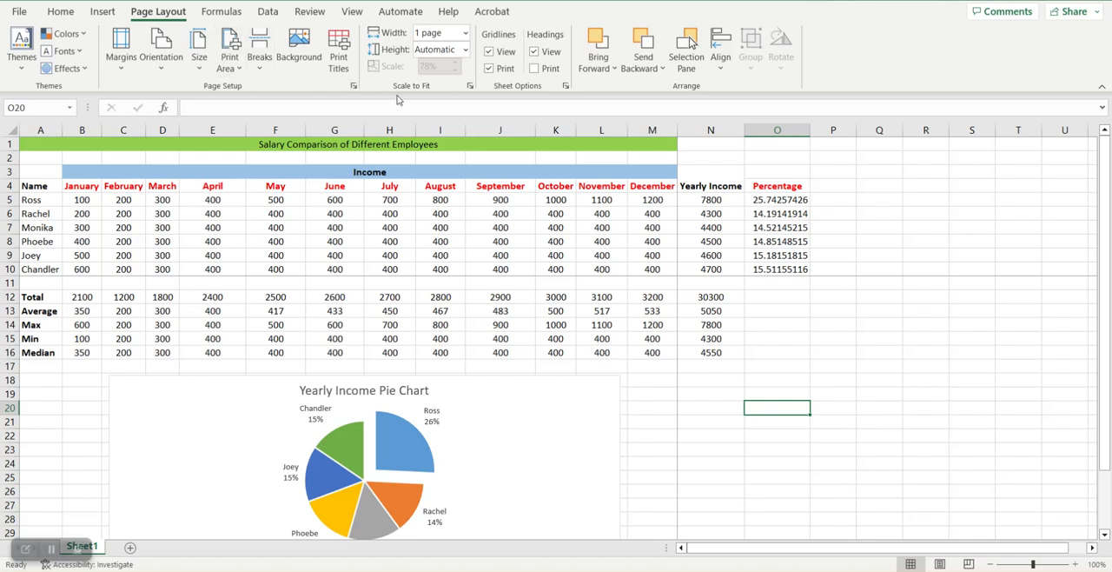
Step: Center the printout both horizontally and vertically on the page in the page setup
click(470, 87)
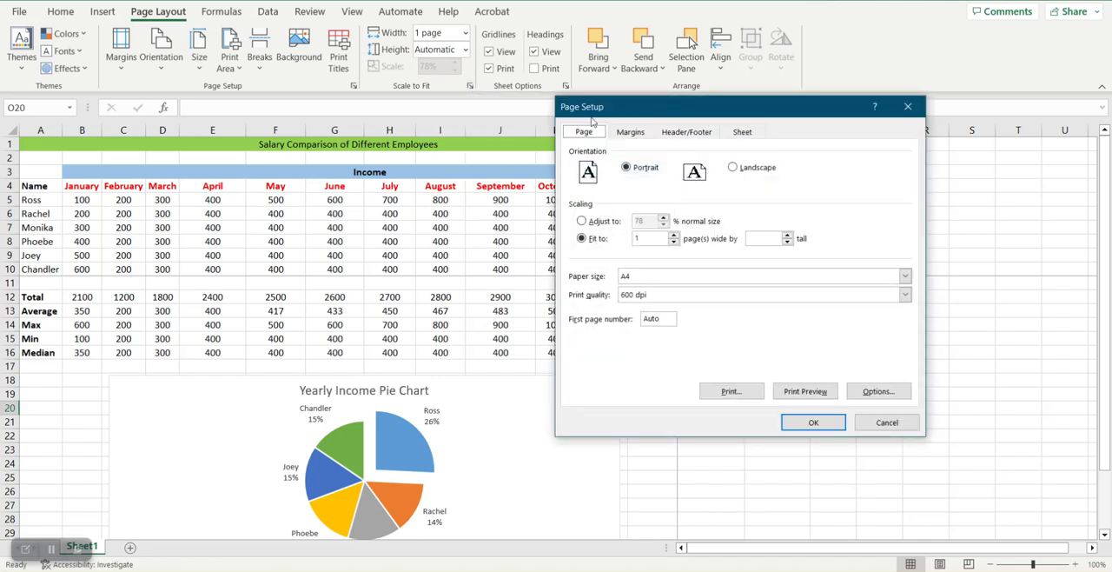
click(632, 133)
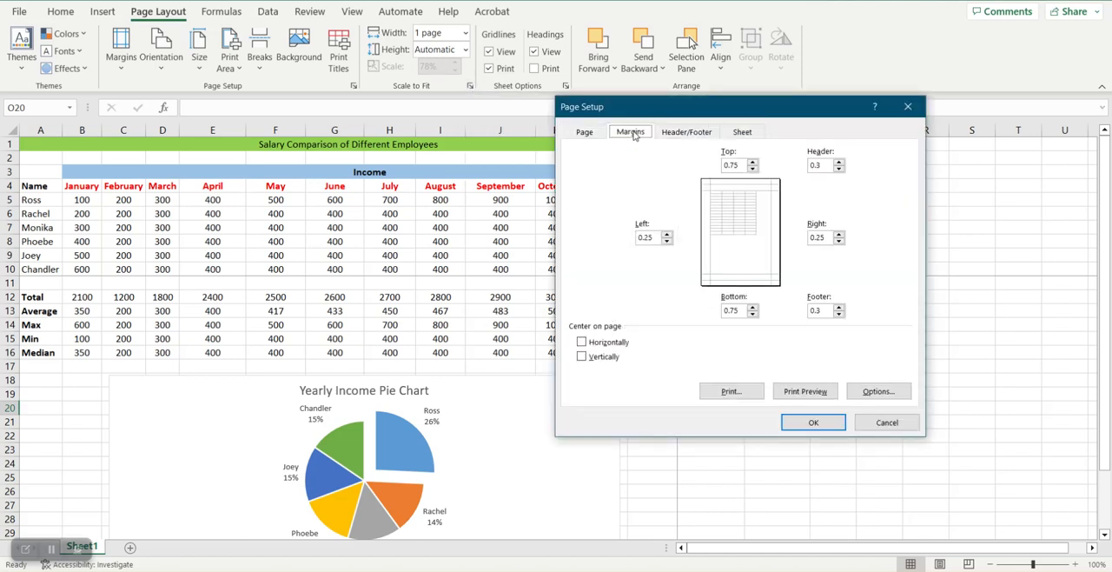
click(582, 342)
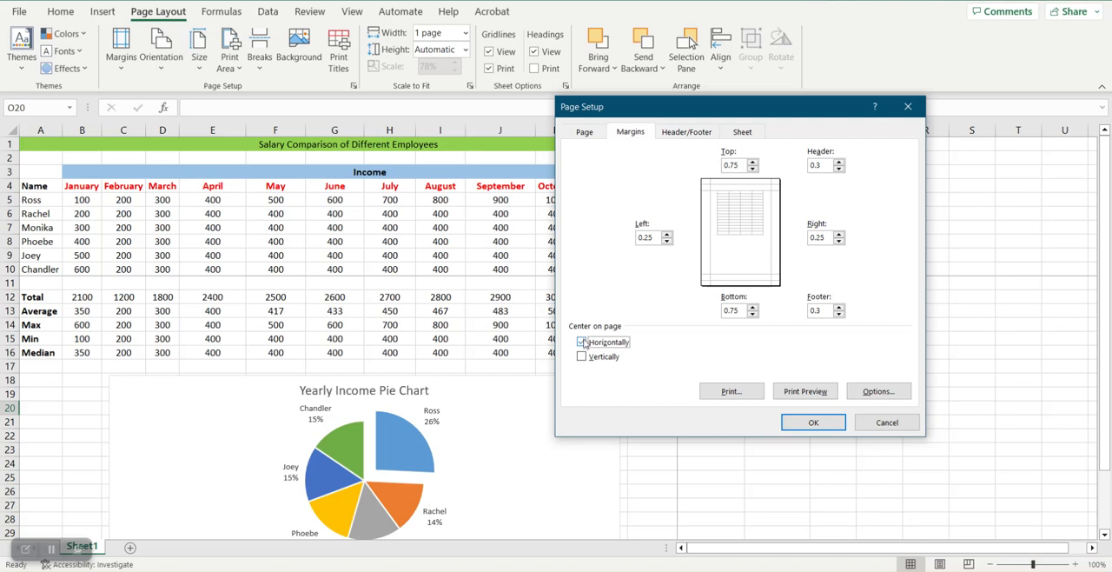
click(583, 358)
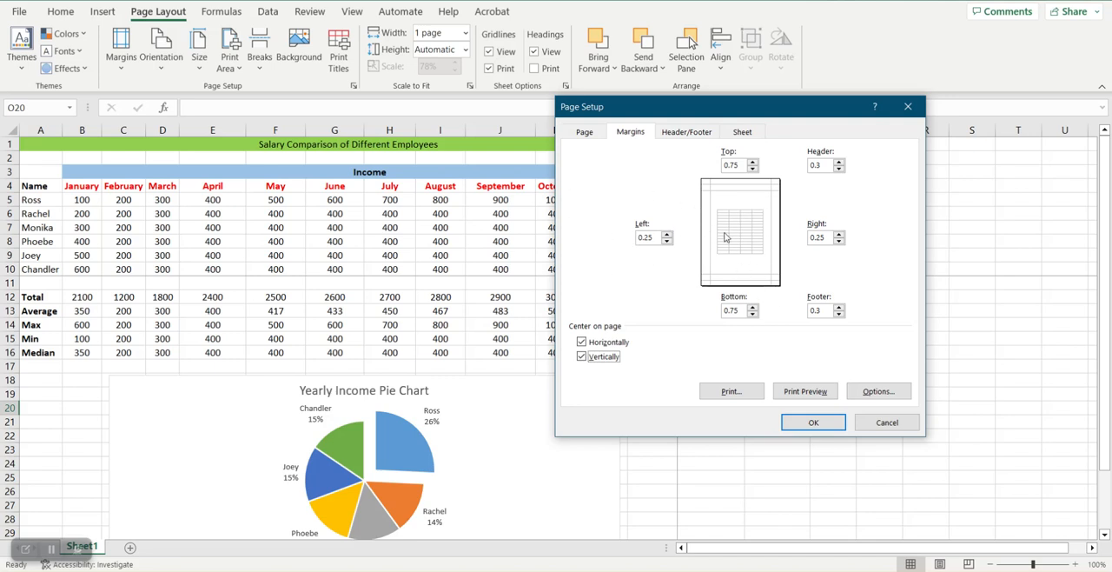
Step: Check the centered layout of both pages in the print preview, and return to the worksheet
click(808, 392)
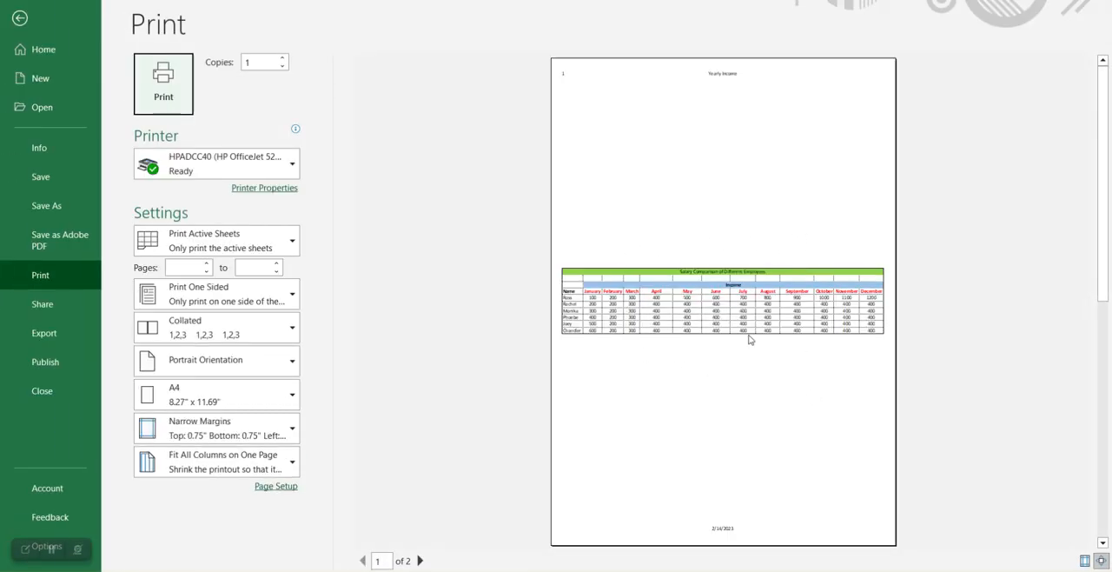
scroll(787, 349, down, 2)
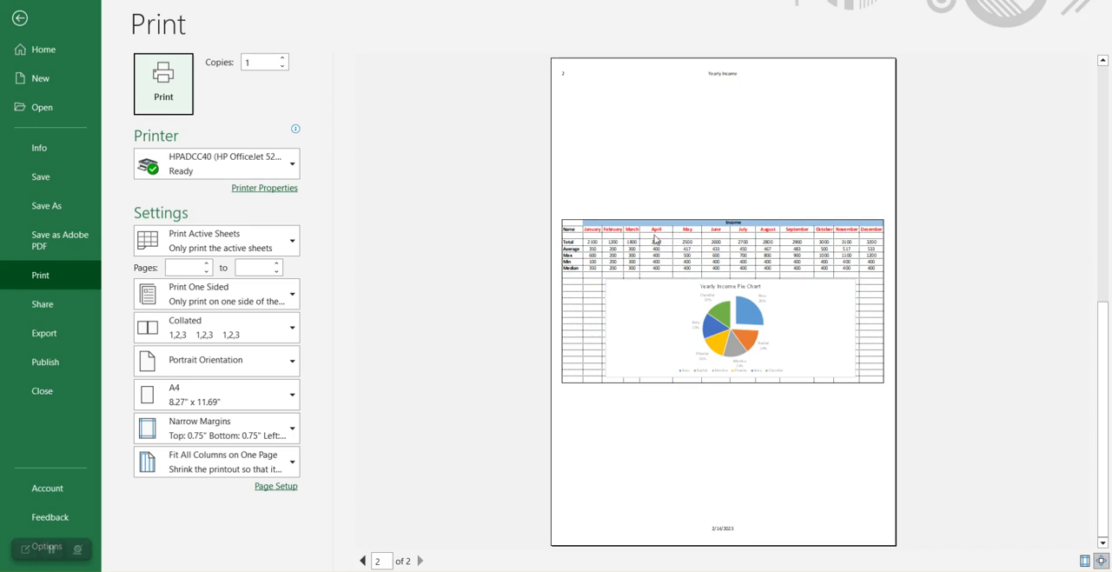
scroll(785, 313, up, 2)
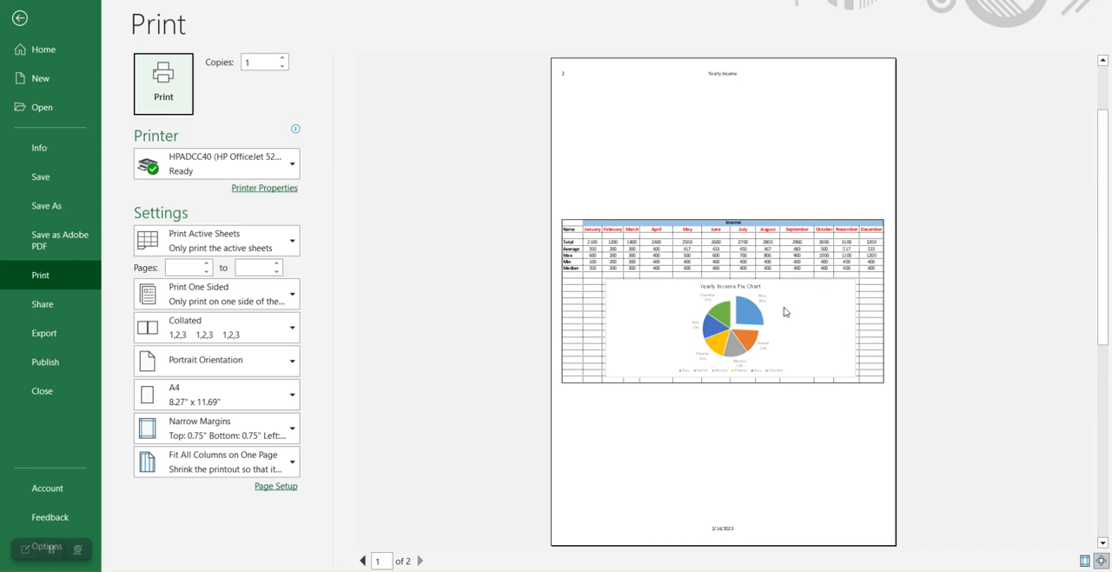
click(20, 17)
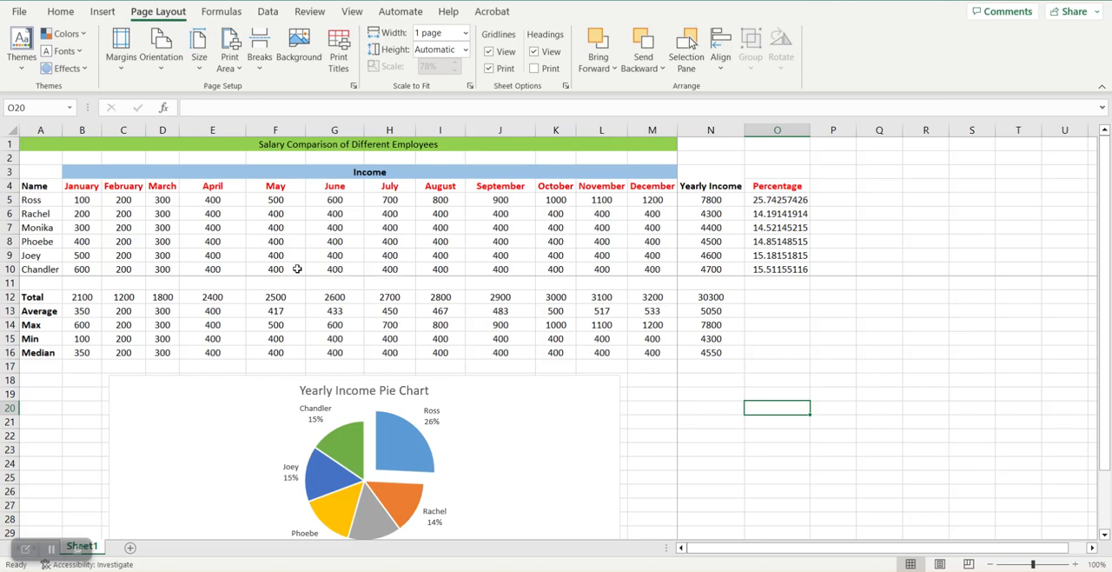
Step: Show the worksheet in Page Layout view and clear the page number and the Yearly Income title from the header
scroll(517, 244, down, 1)
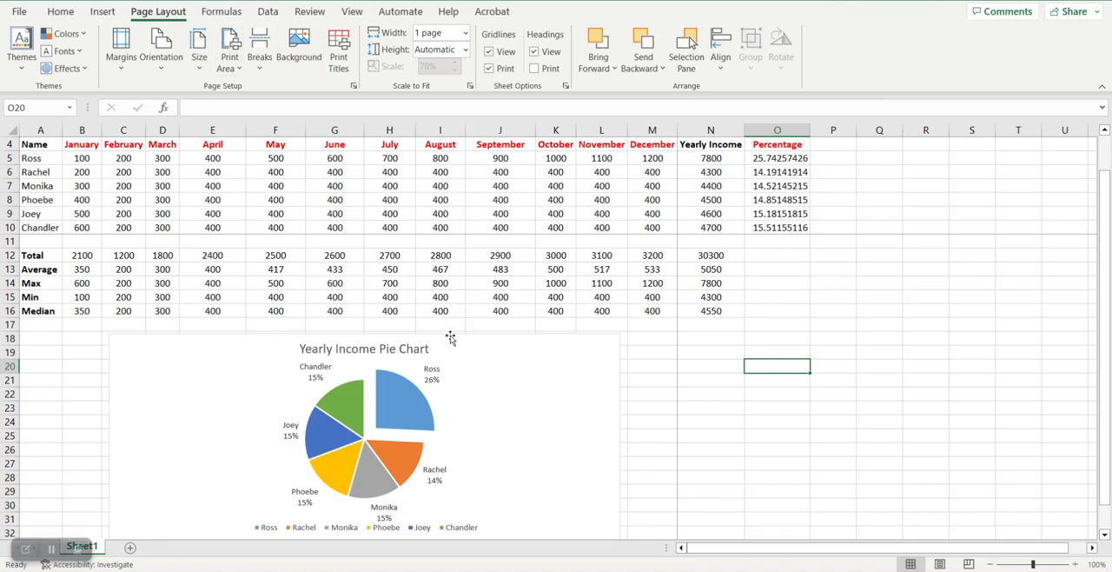
scroll(447, 337, up, 1)
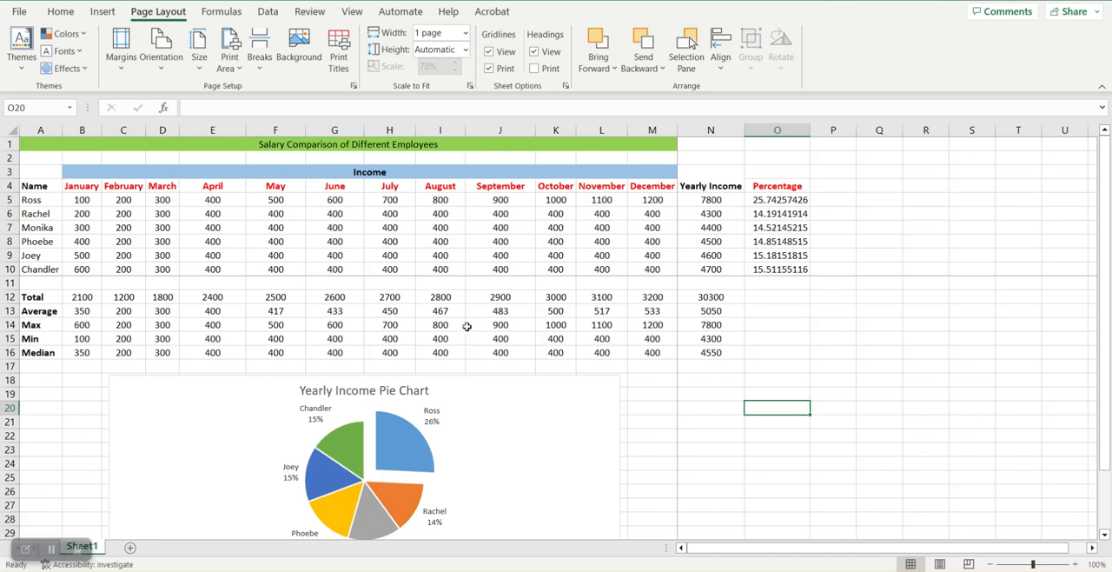
click(941, 564)
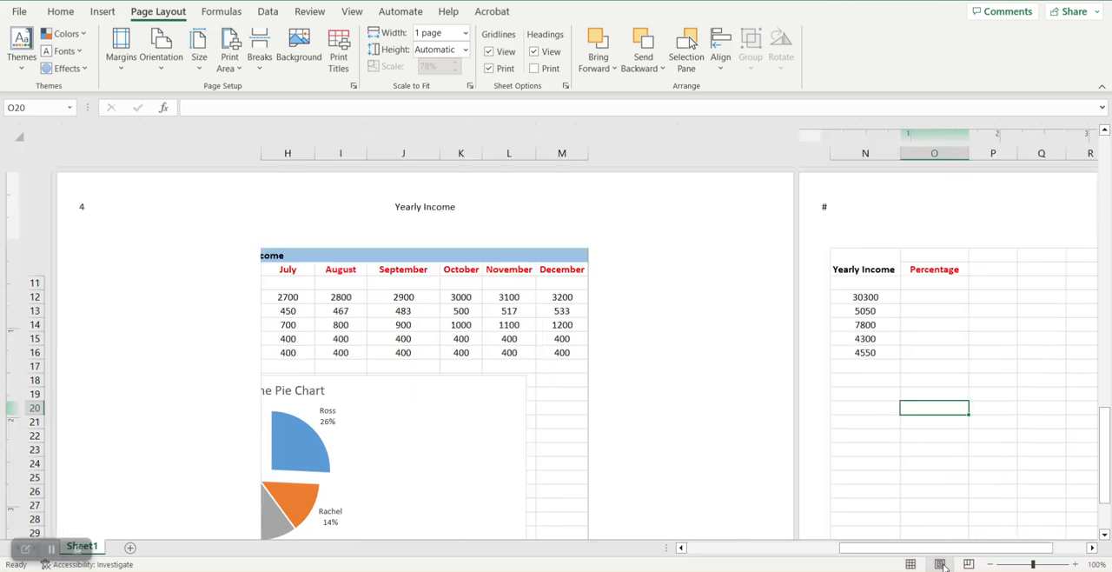
click(99, 213)
click(126, 207)
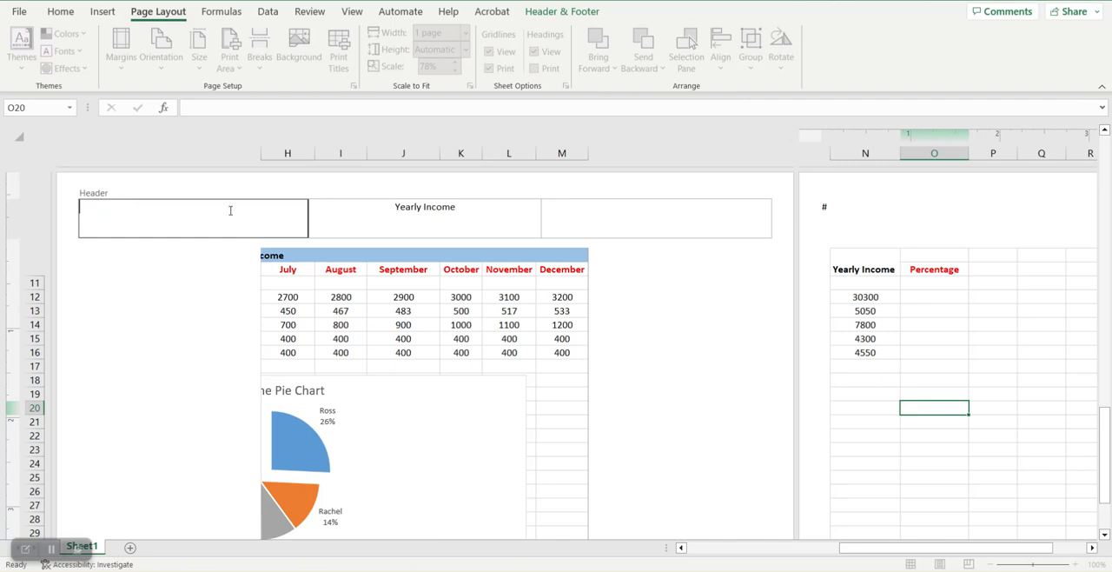
click(450, 207)
key(Delete)
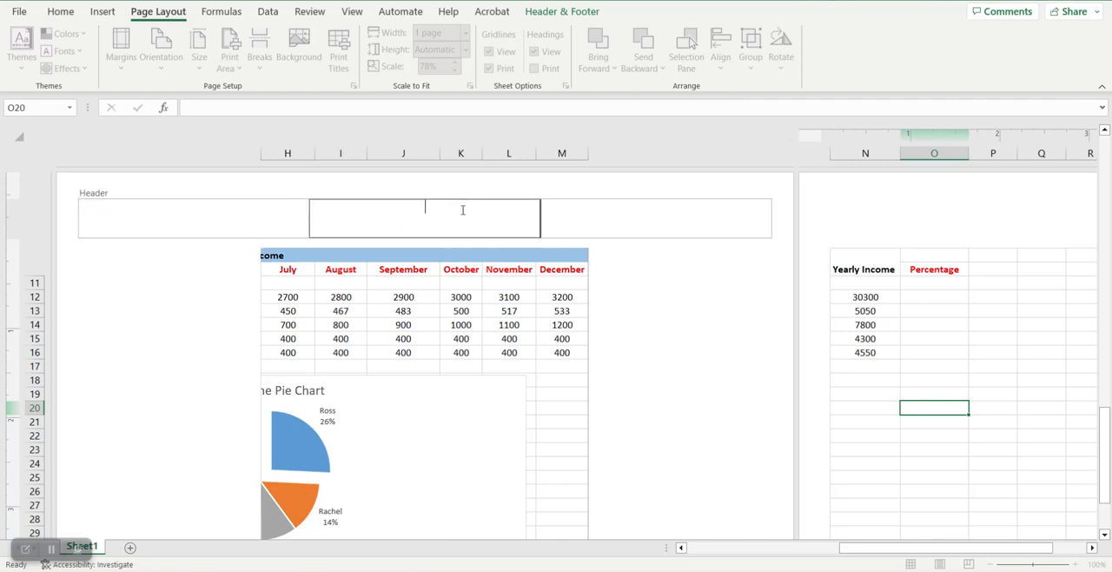
Step: Enter the title "Yearly Income" in the center section of the page header
click(161, 216)
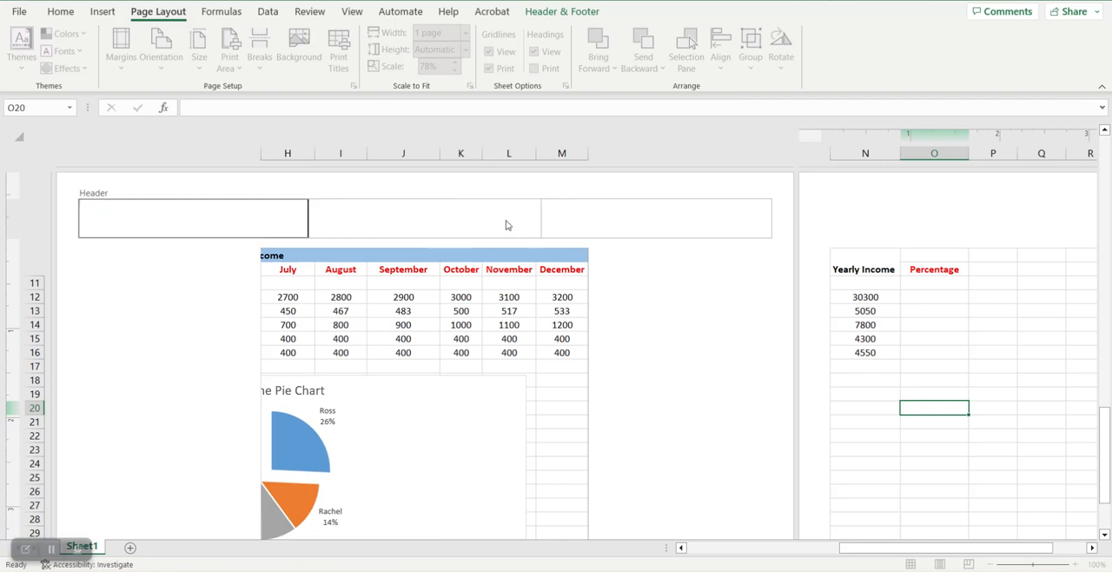
click(368, 227)
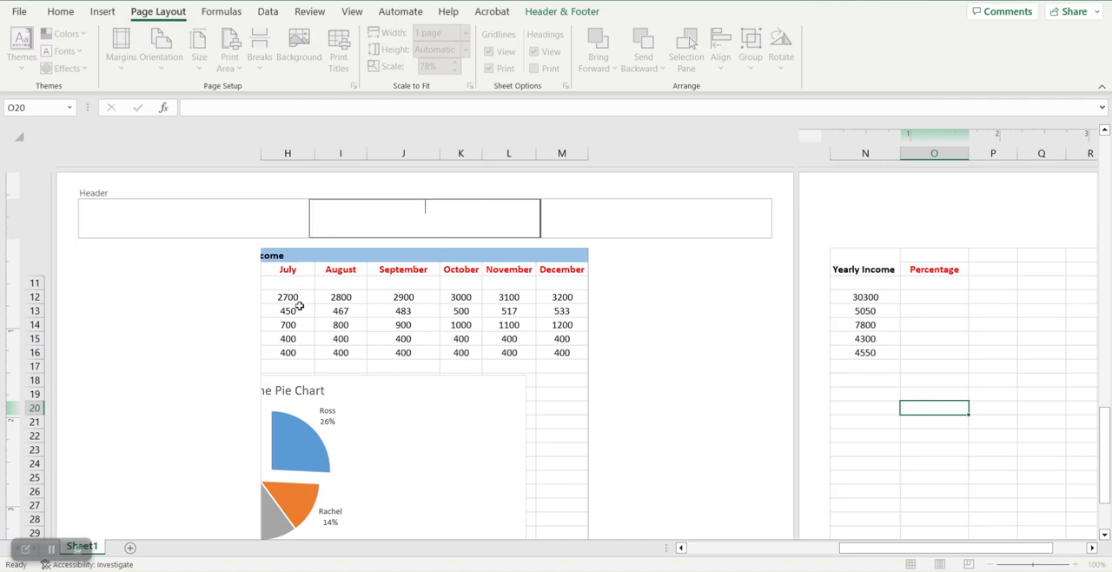
click(185, 313)
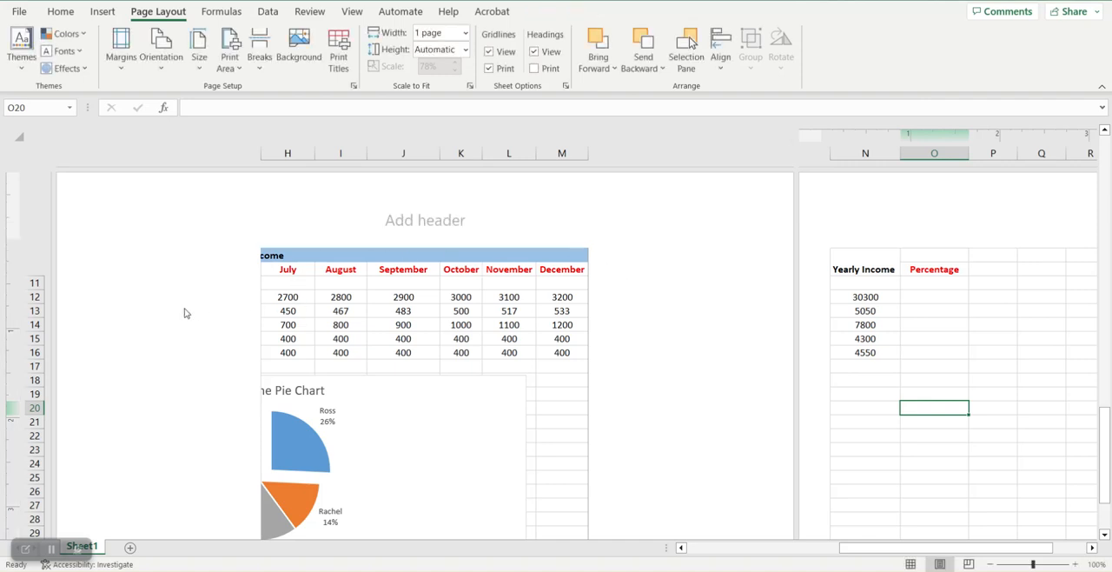
click(419, 223)
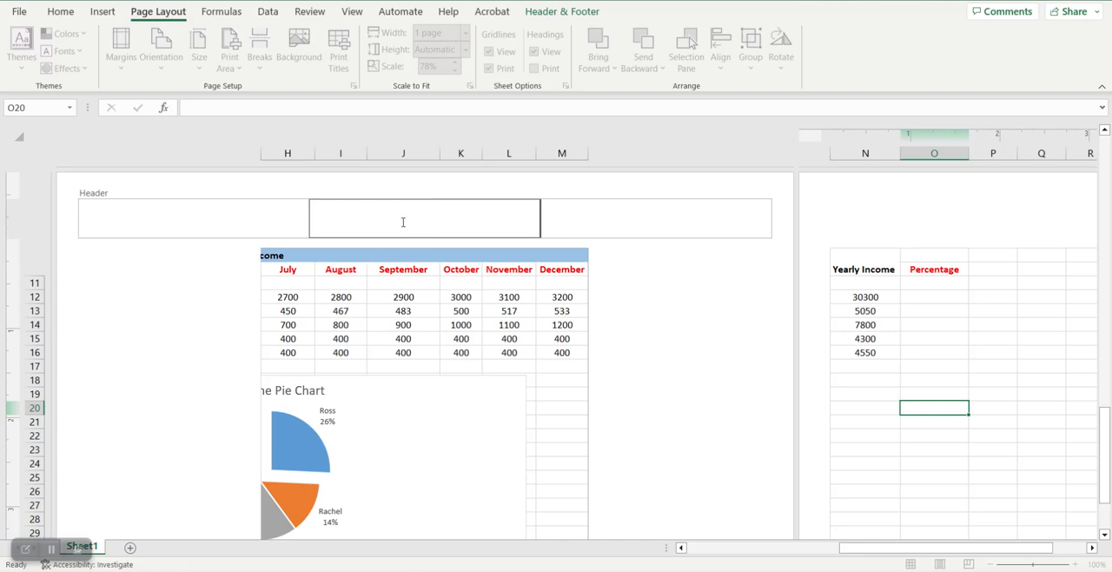
text(Yearly Income)
Step: Insert the automatic page number in the left section of the header and finish editing the header
click(174, 217)
click(567, 10)
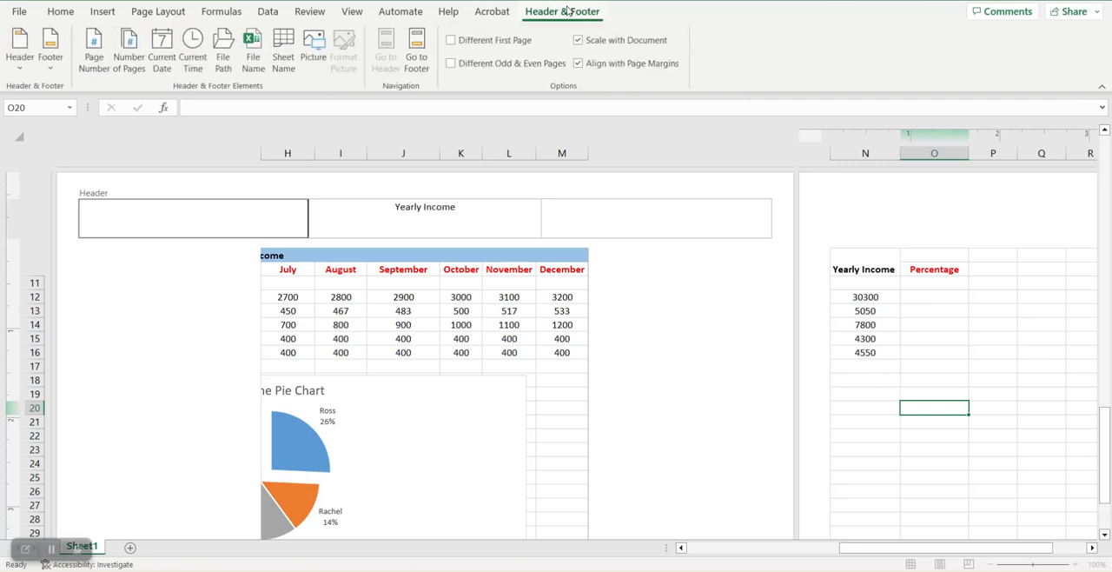
click(95, 62)
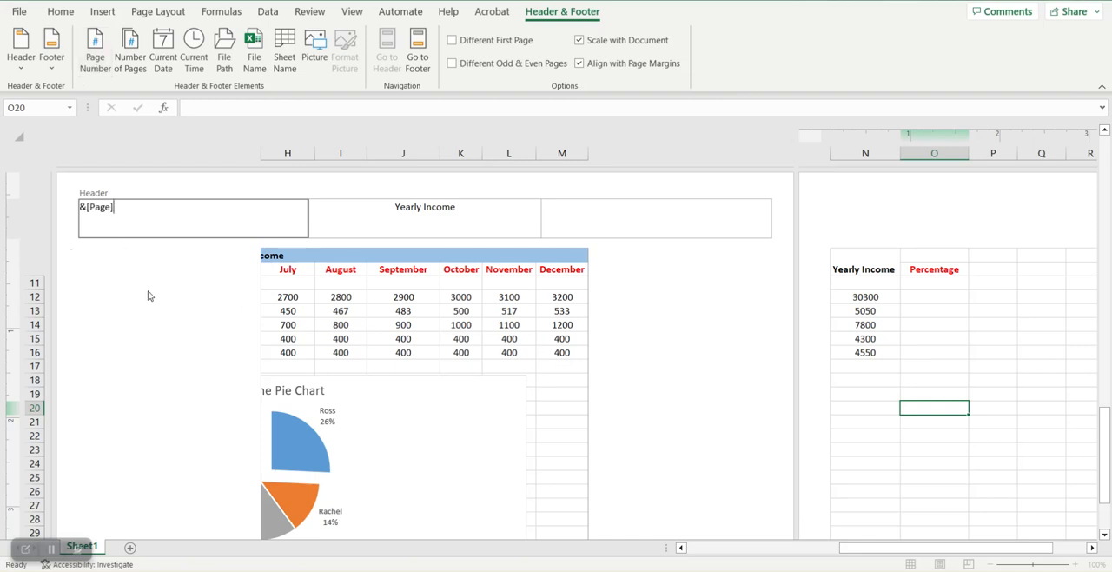
click(414, 298)
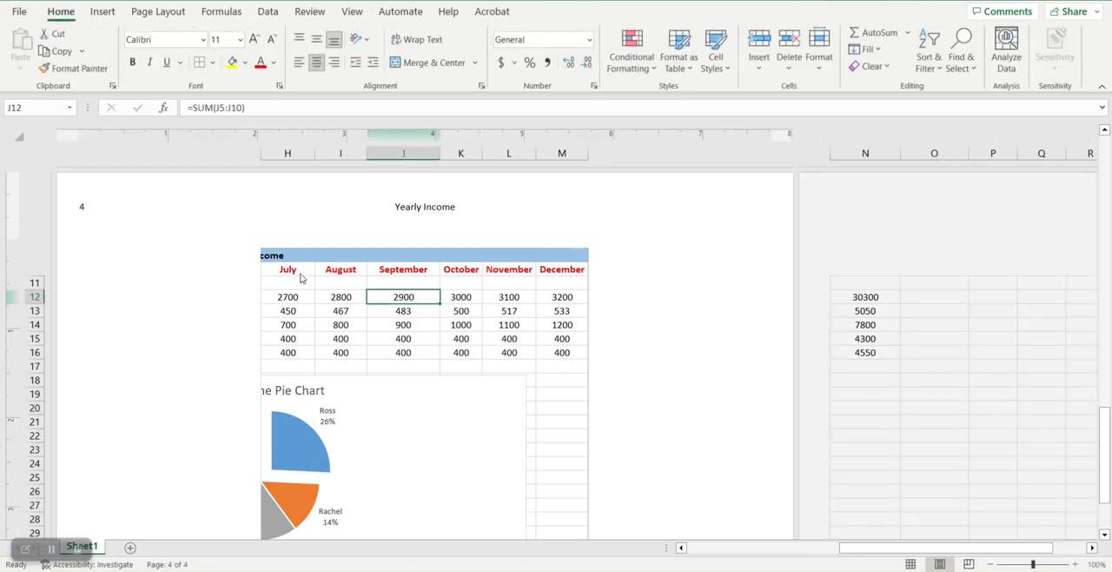
Step: Look over the page numbers, header title and footer date across the pages in Page Layout view
scroll(299, 275, up, 10)
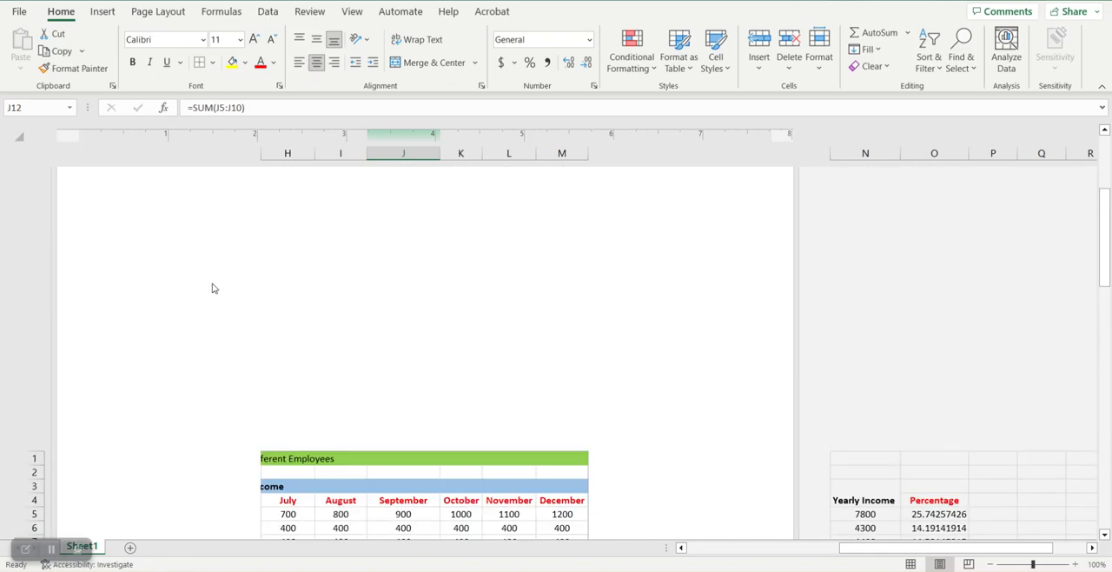
scroll(213, 293, up, 5)
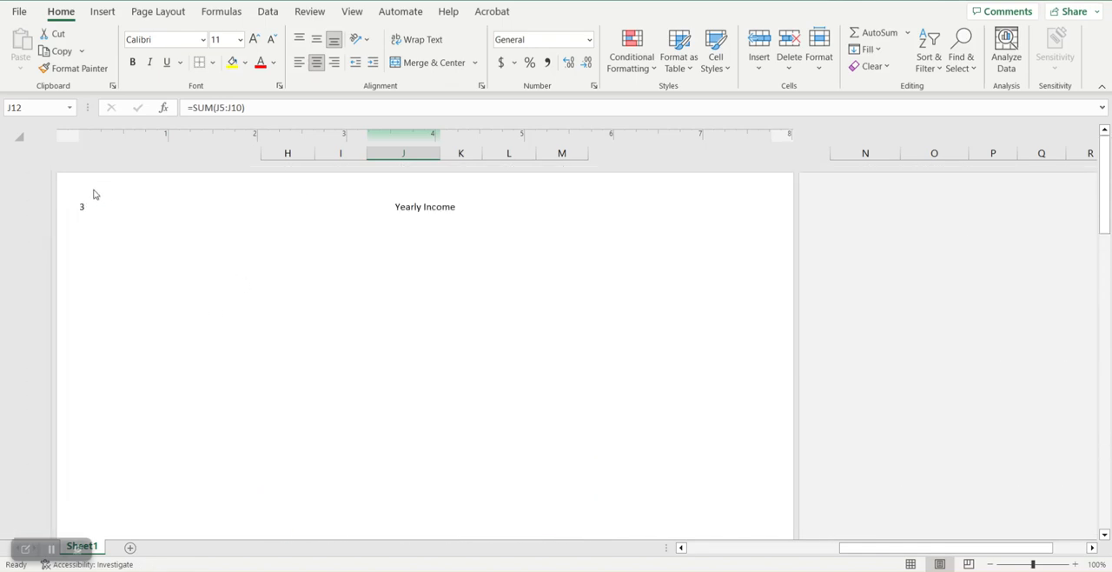
scroll(397, 321, down, 10)
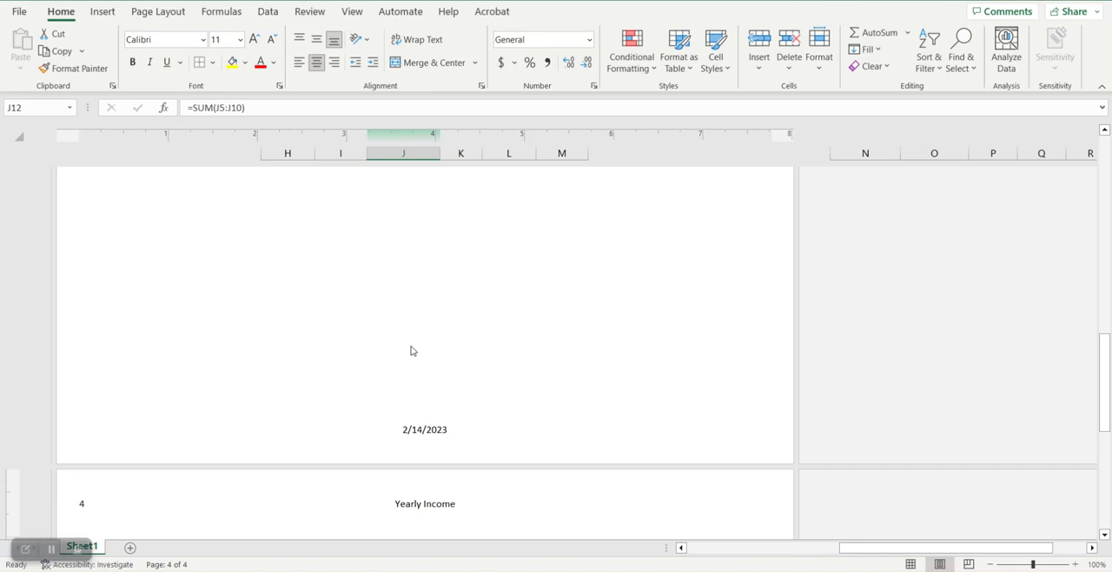
scroll(424, 430, down, 5)
key(F2)
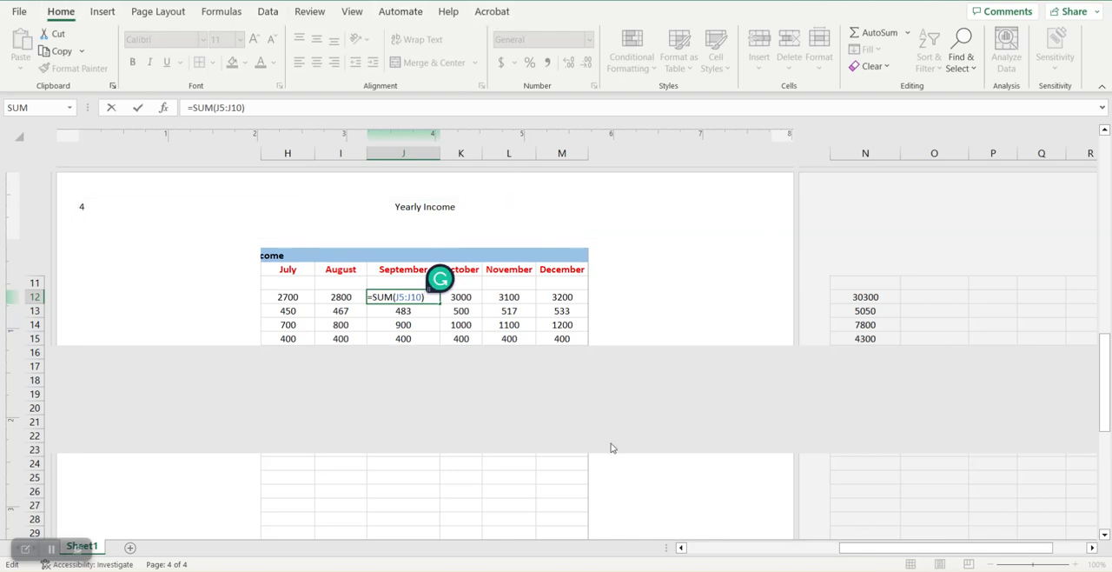
click(19, 12)
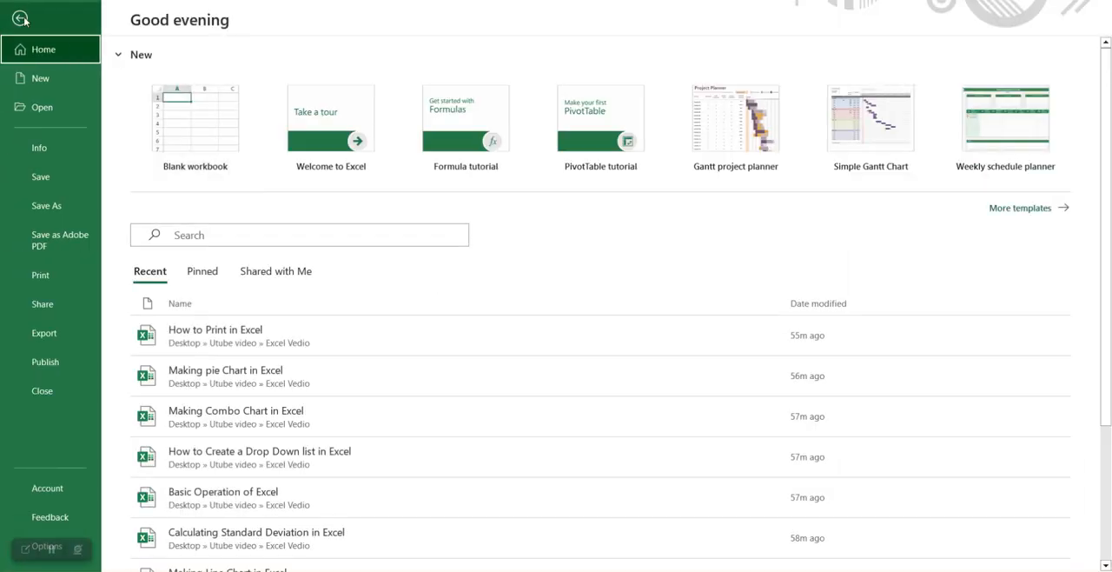
click(19, 17)
Step: Go from the header to the footer and insert the current date in its center section
click(463, 211)
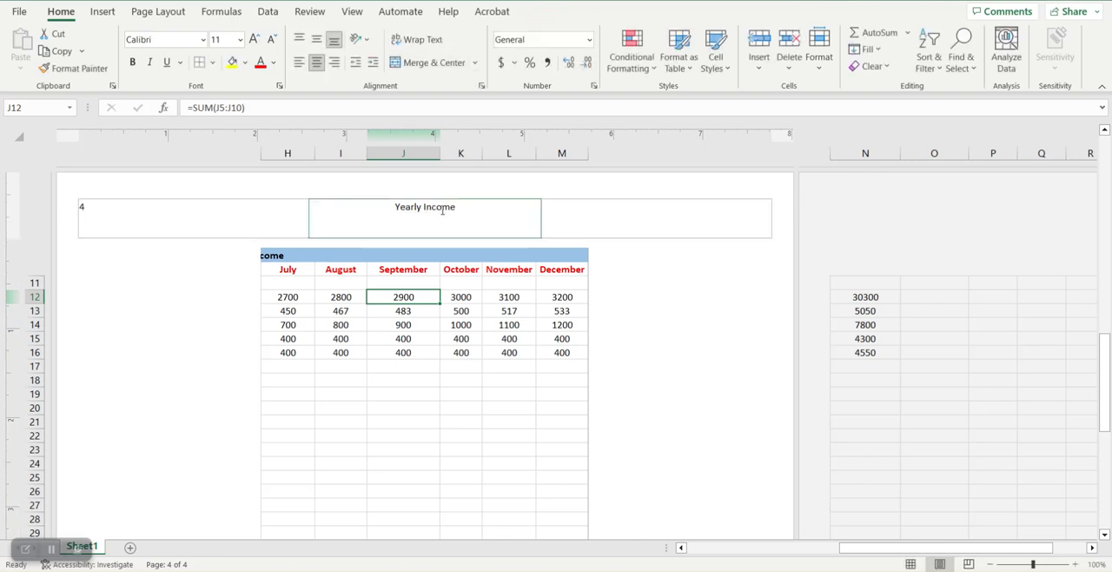
click(561, 11)
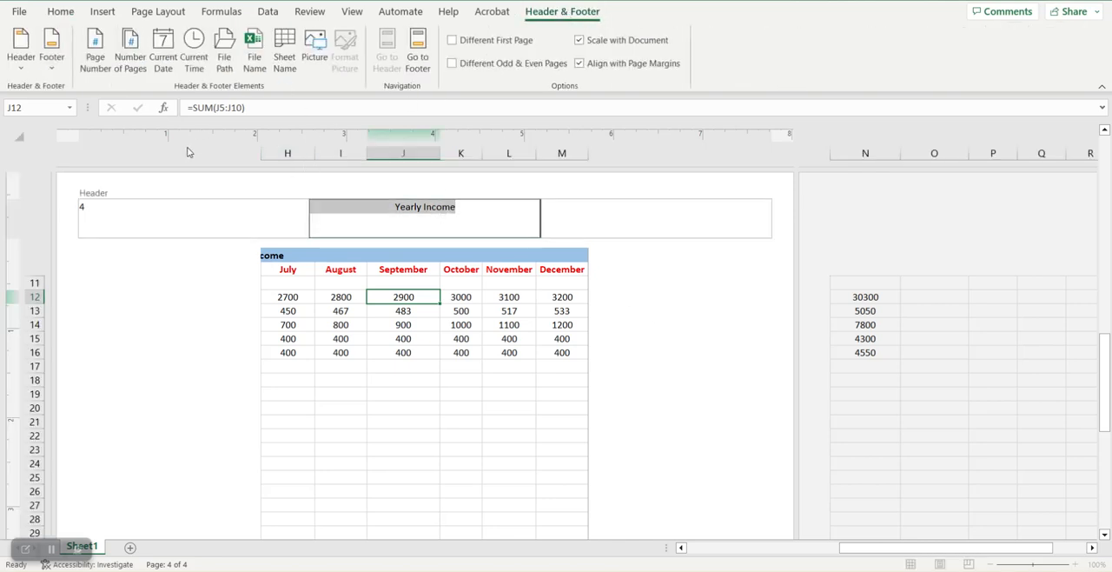
click(421, 61)
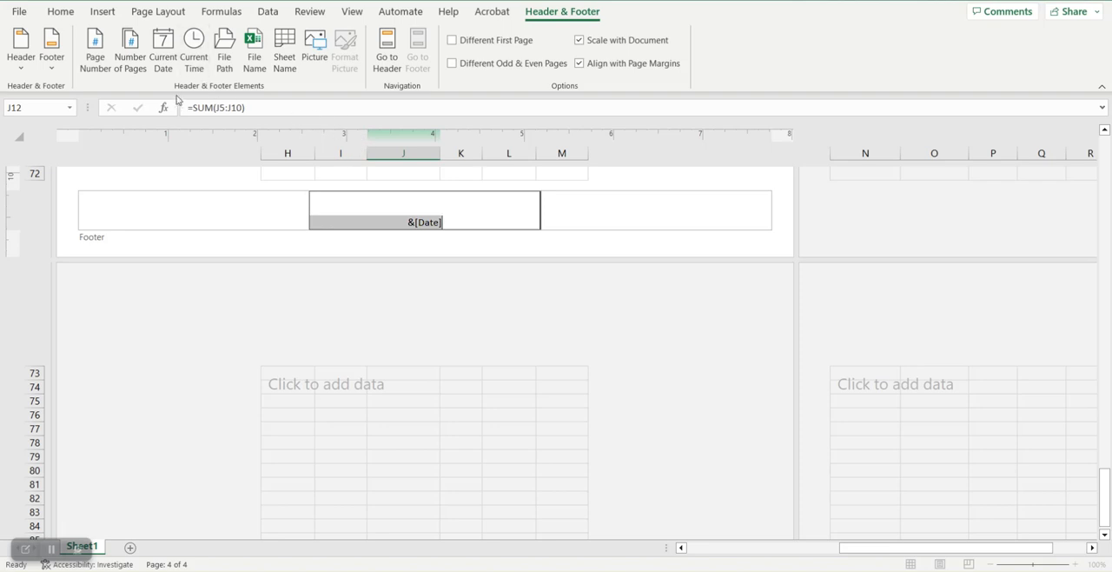
click(168, 67)
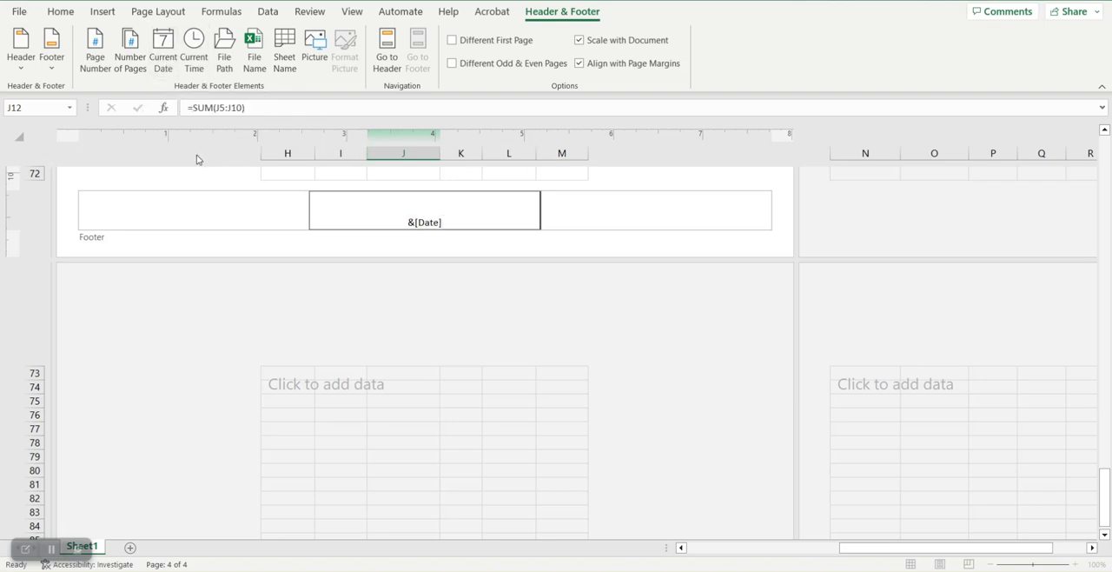
Step: Check the header, footer and centered content of both pages in the print preview
click(18, 12)
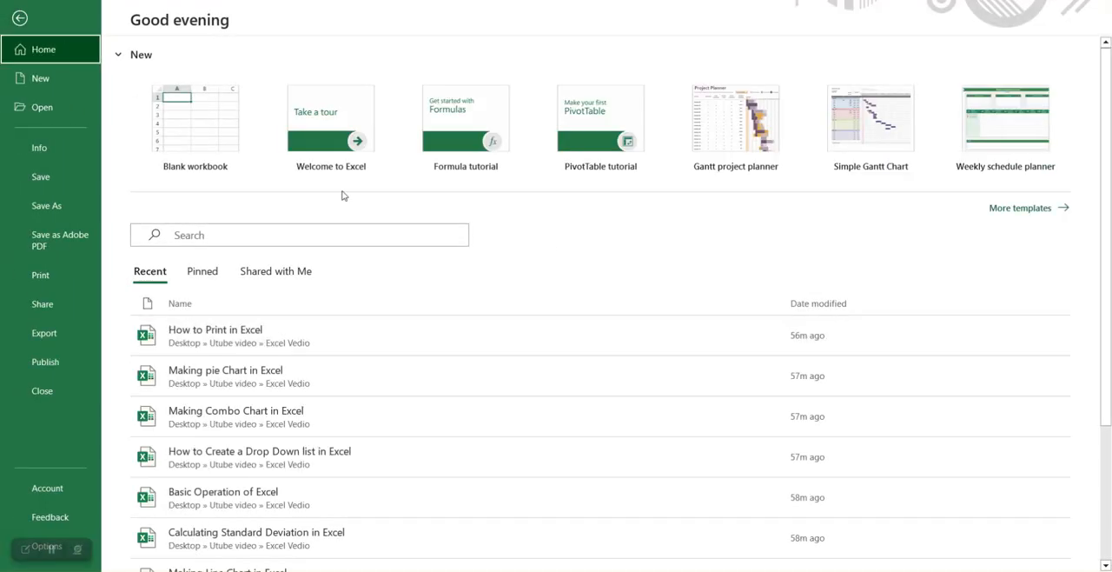
click(56, 276)
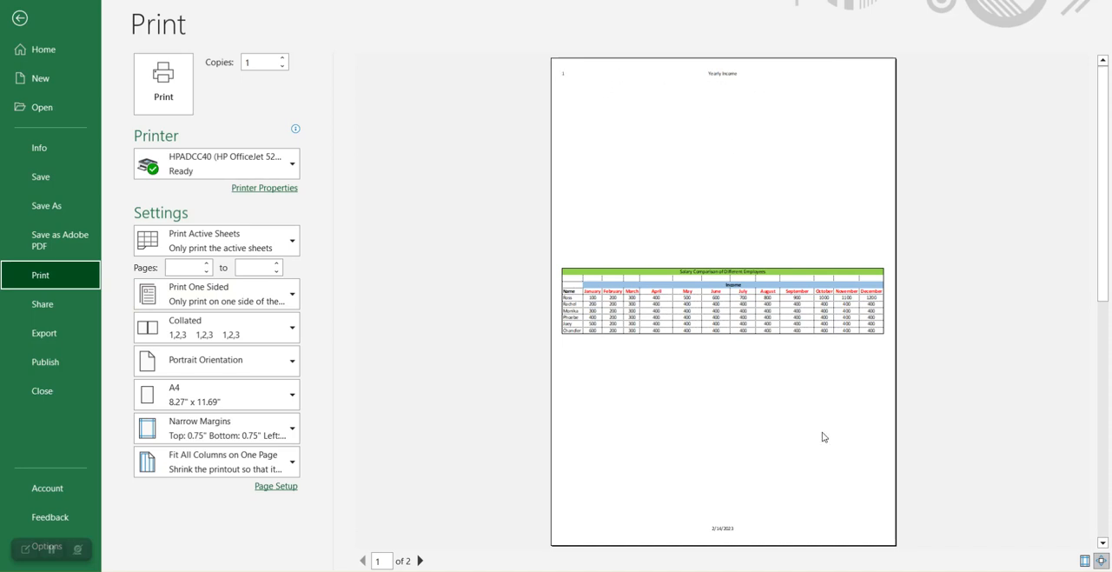
scroll(758, 461, down, 1)
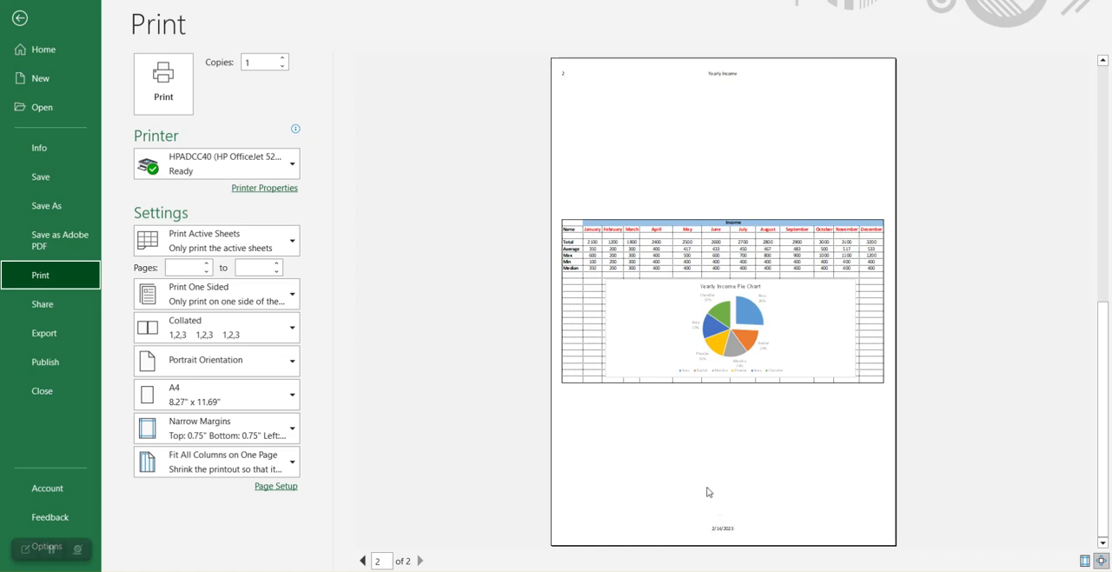
Step: Close the print preview, return the worksheet to Normal view and display it in Page Break Preview
click(20, 17)
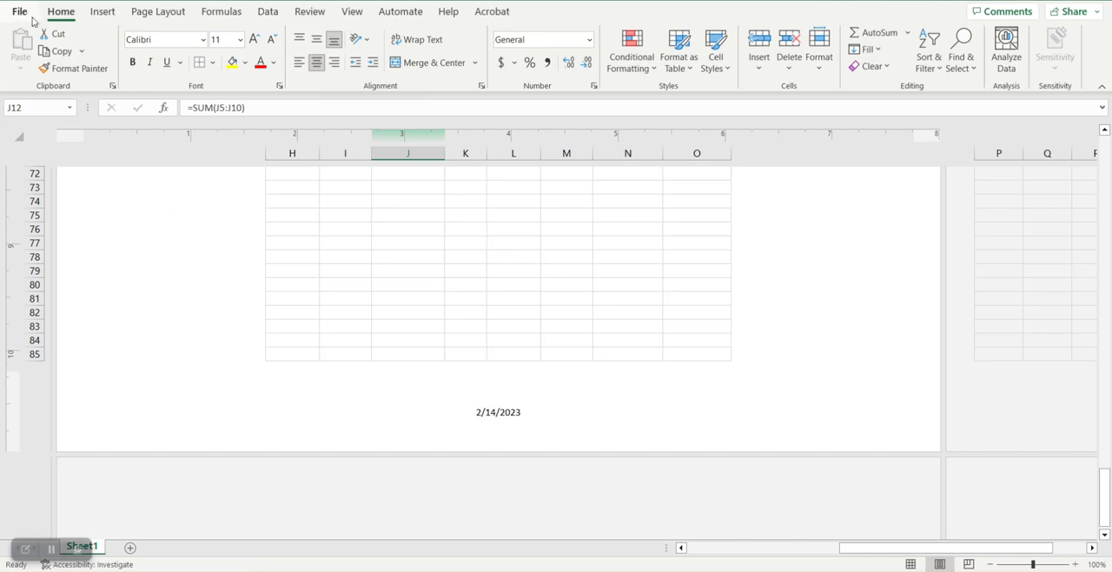
click(911, 564)
drag(980, 557, 847, 553)
scroll(596, 423, up, 4)
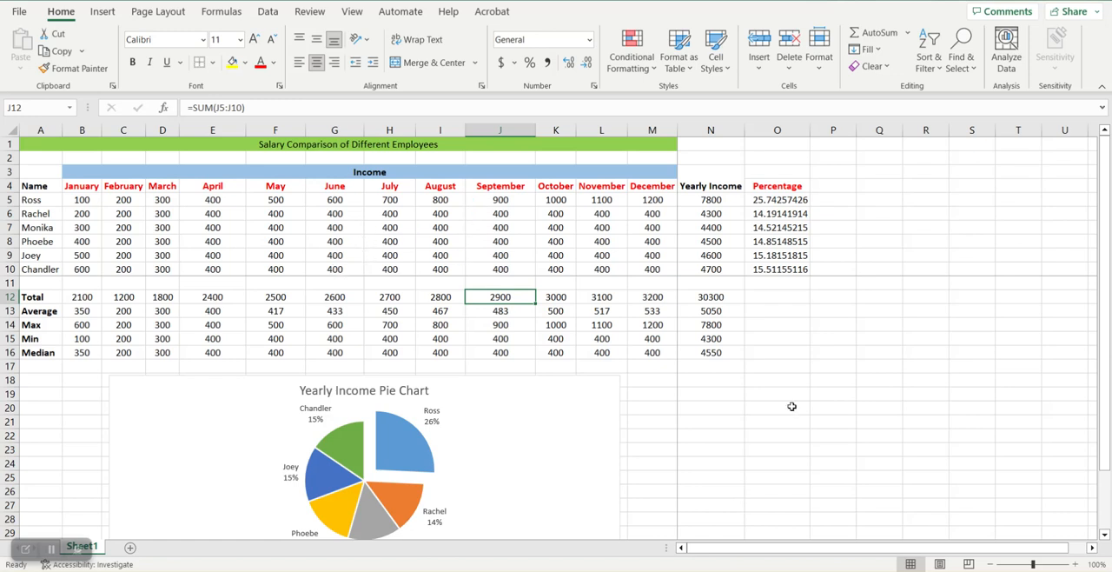
click(969, 564)
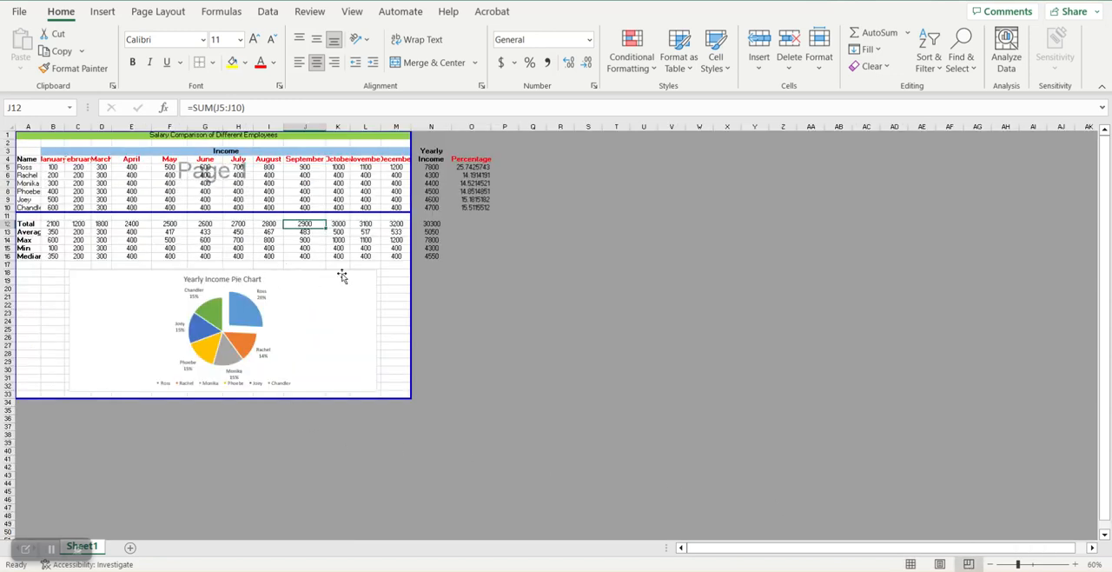
click(394, 276)
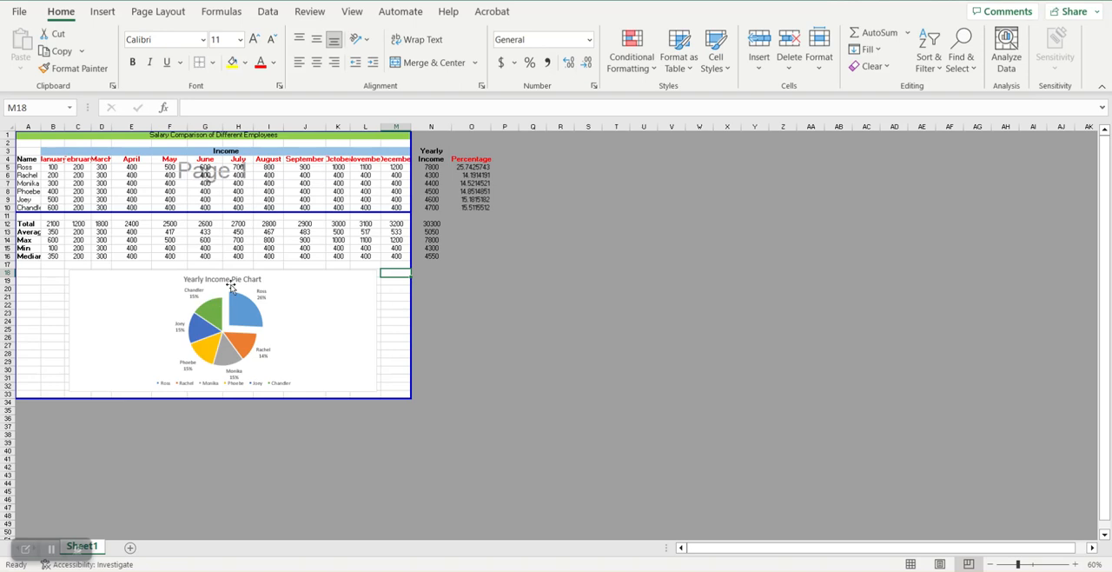
Step: Move the page break from below row 10 to below the Median row and check both pages in the print preview
drag(222, 212, 221, 265)
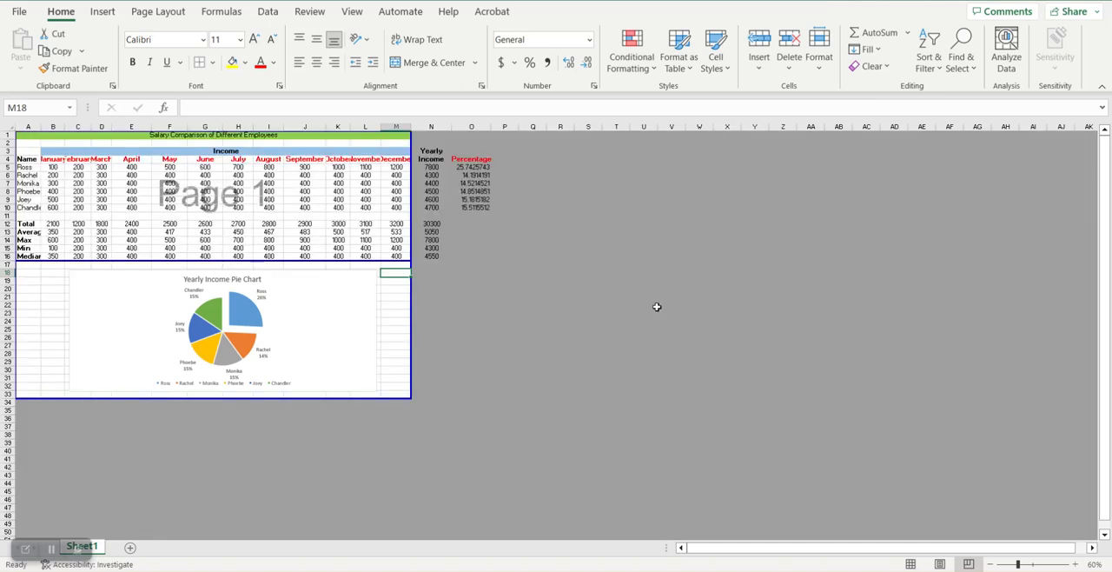
click(19, 12)
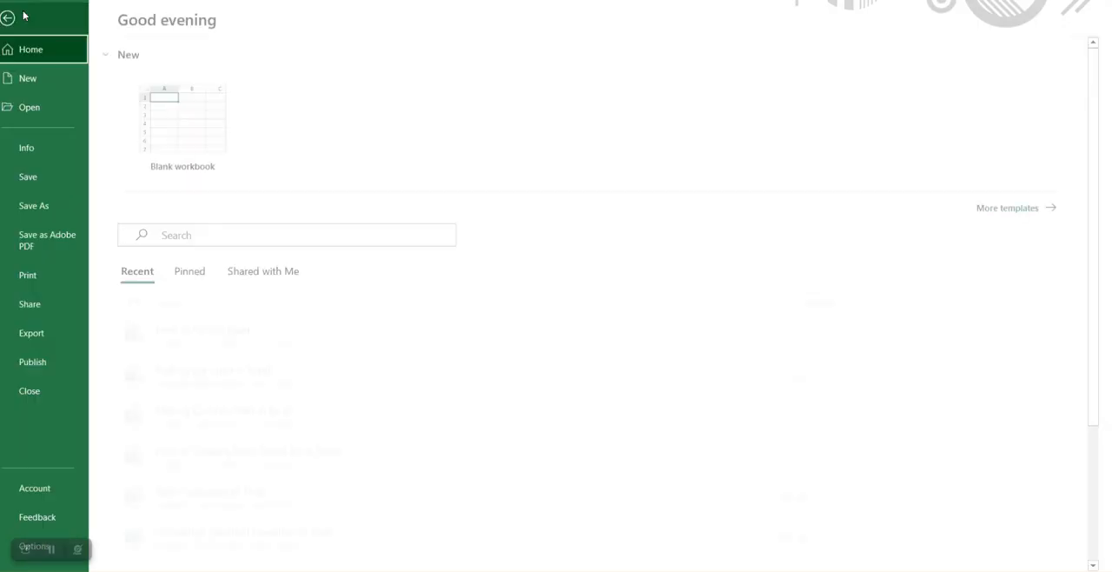
click(57, 276)
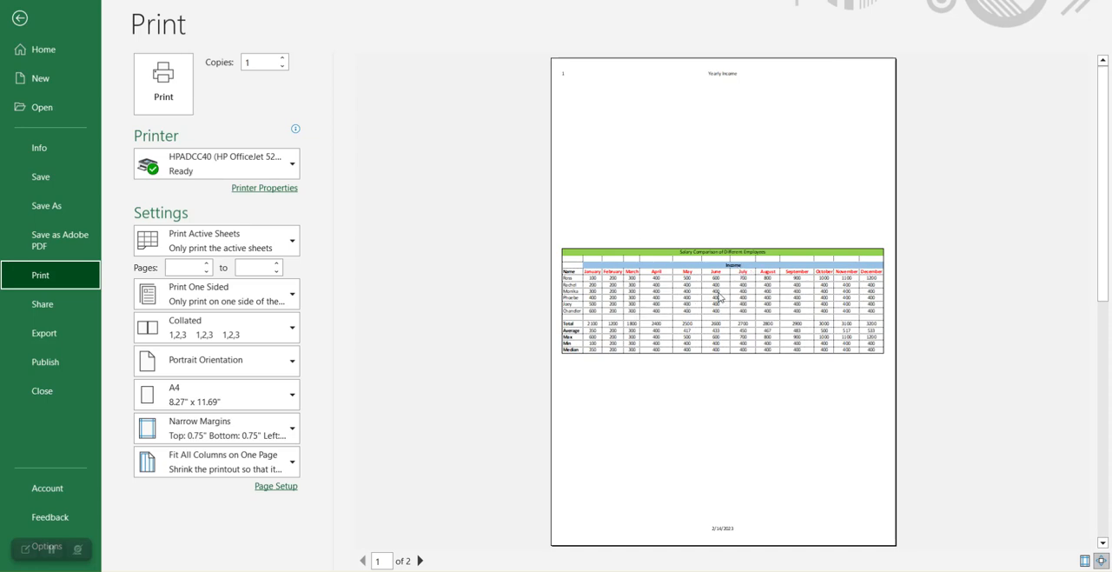
scroll(714, 280, down, 1)
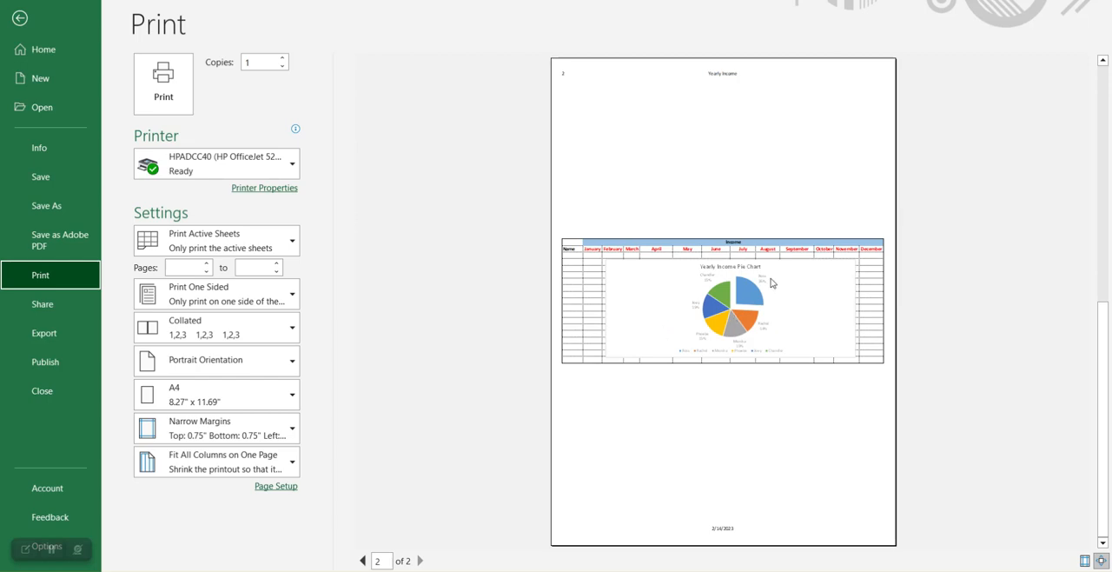
click(19, 18)
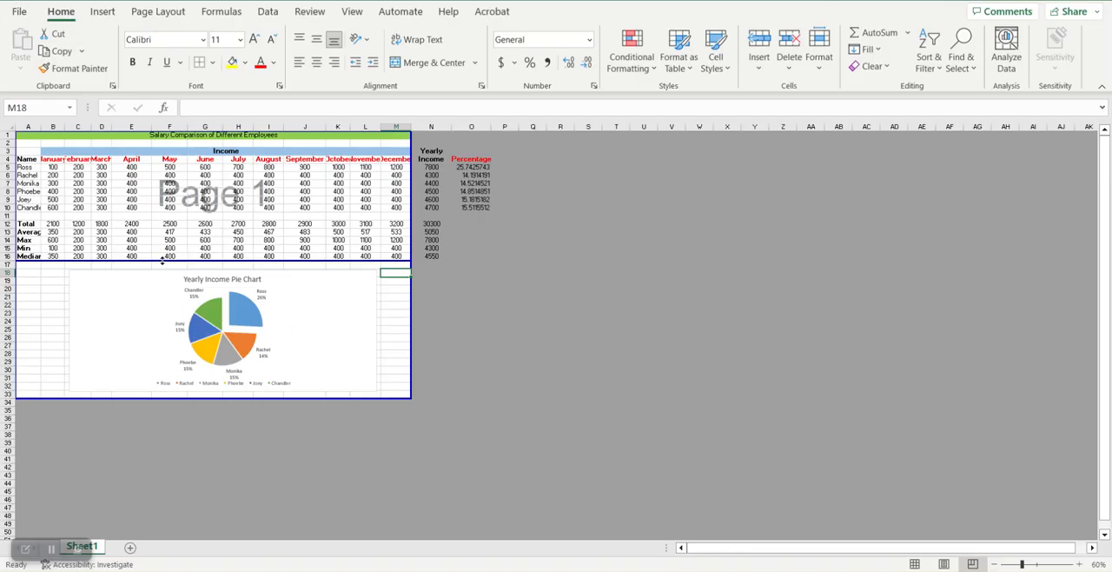
Step: Move the page break from below the Median row back up to below row 10
drag(164, 261, 157, 211)
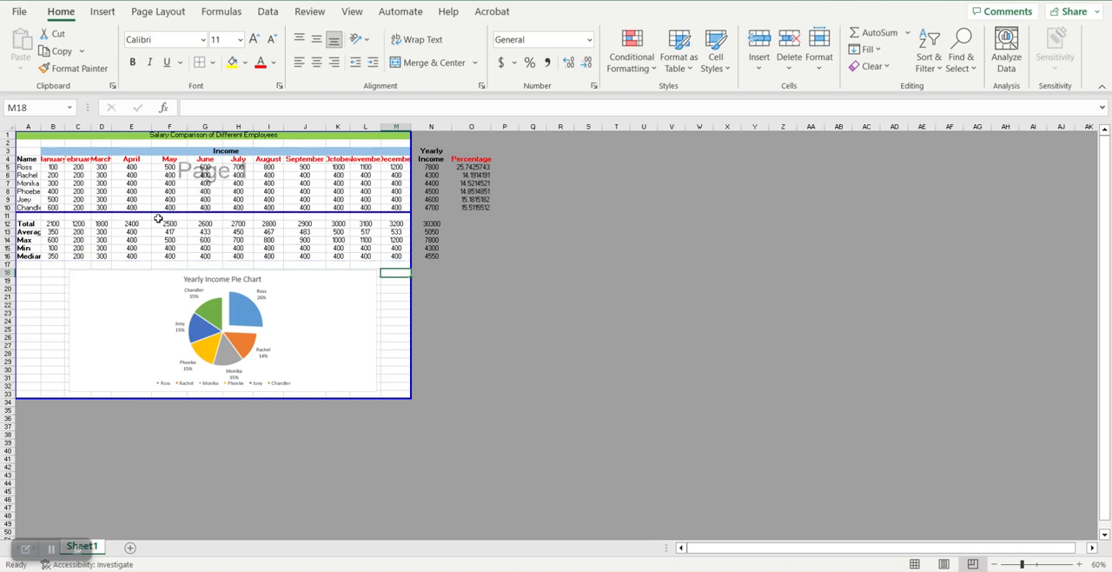
click(171, 224)
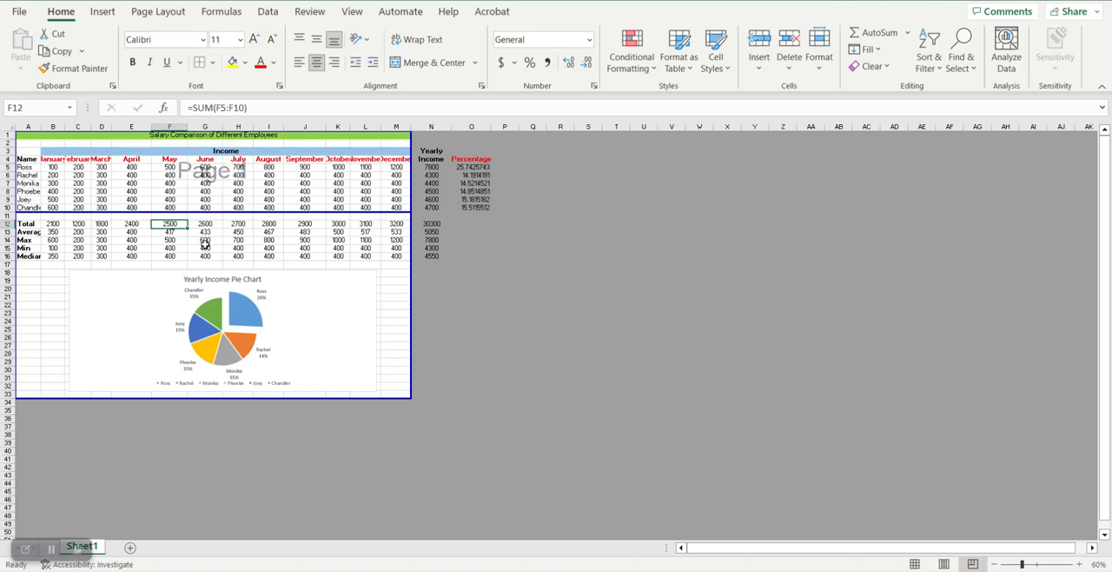
click(178, 183)
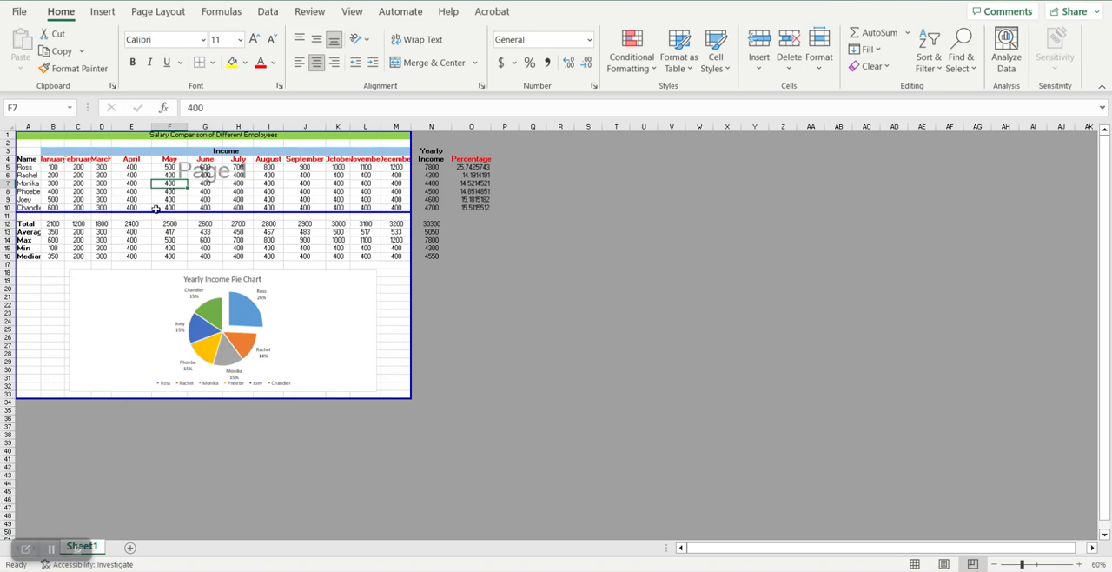
Step: Insert an additional page break at cell B16 and shift it down to just below the Median row
click(63, 258)
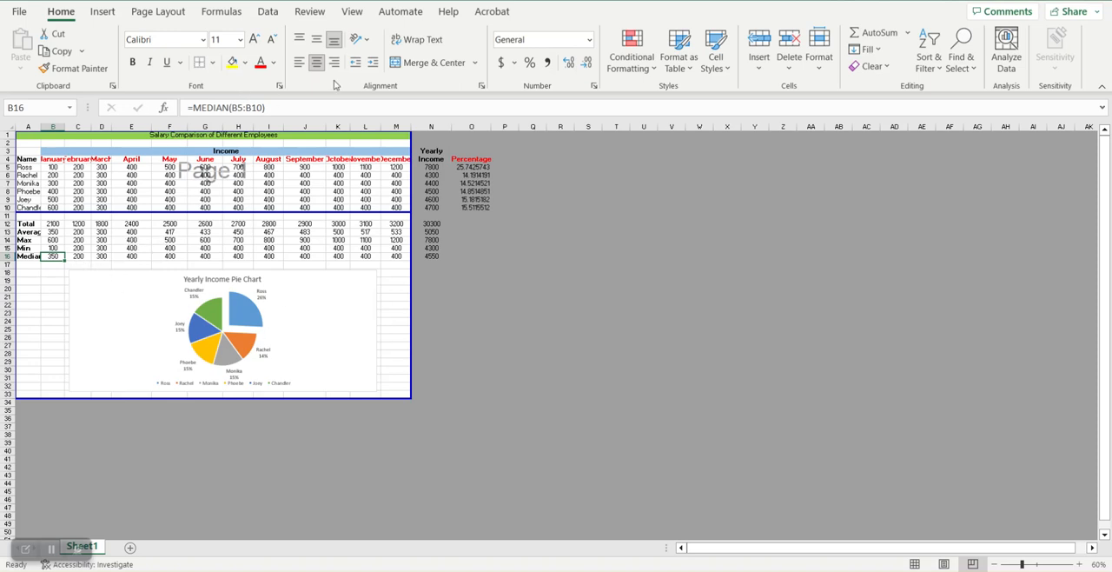
click(159, 11)
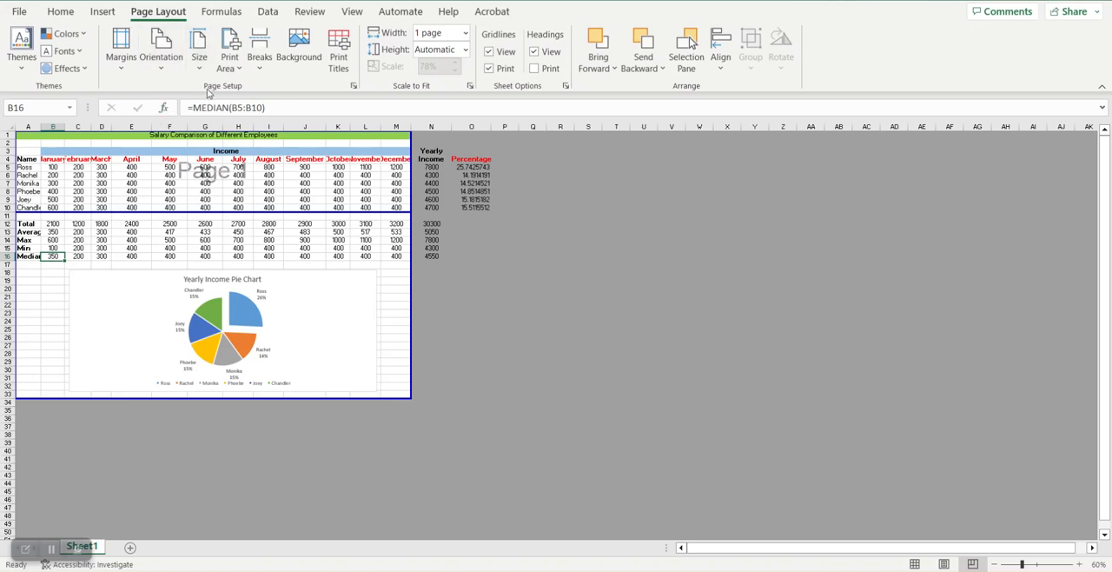
click(260, 63)
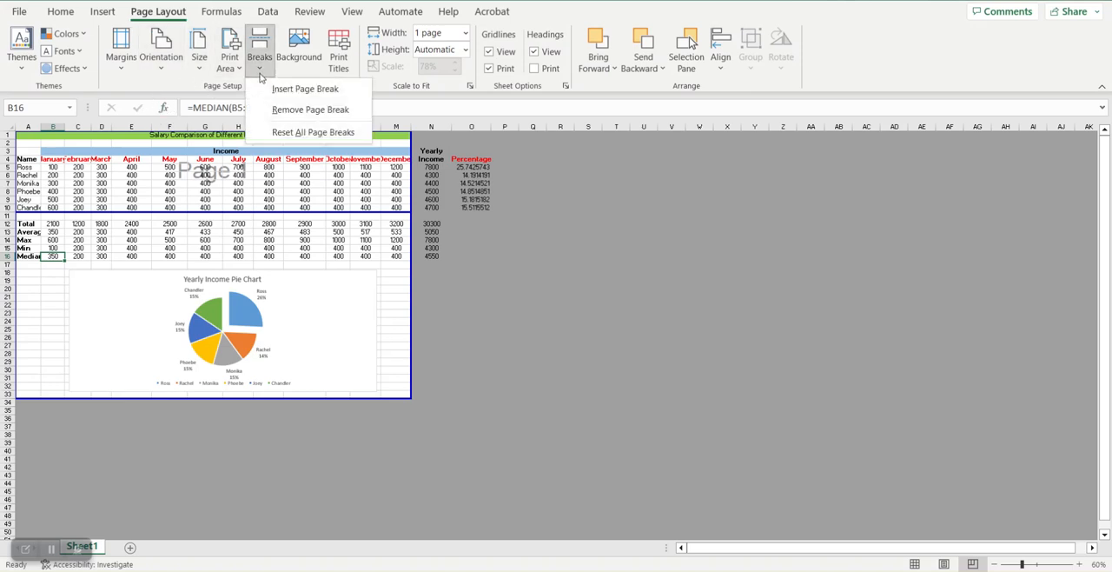
click(280, 89)
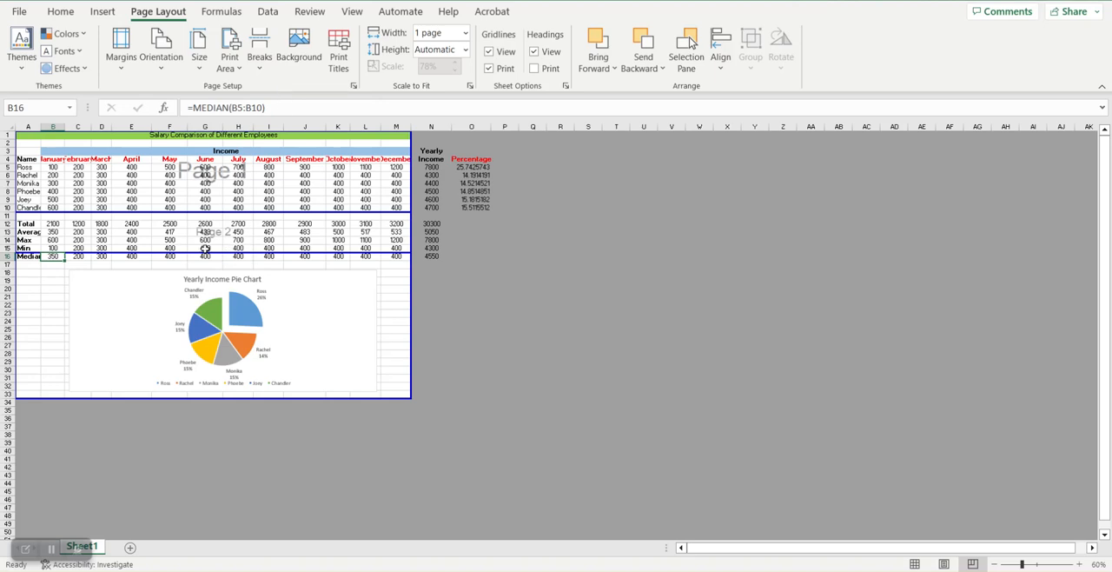
drag(209, 253, 209, 261)
click(396, 289)
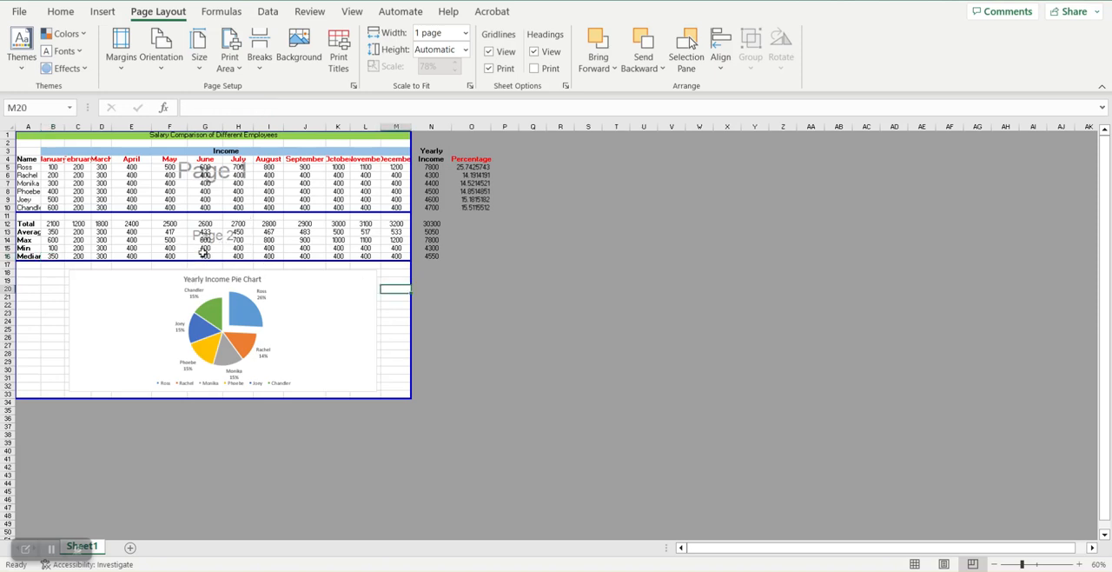
Step: Check how the salary rows, the summary rows and the pie chart are split across pages in the print preview
click(25, 14)
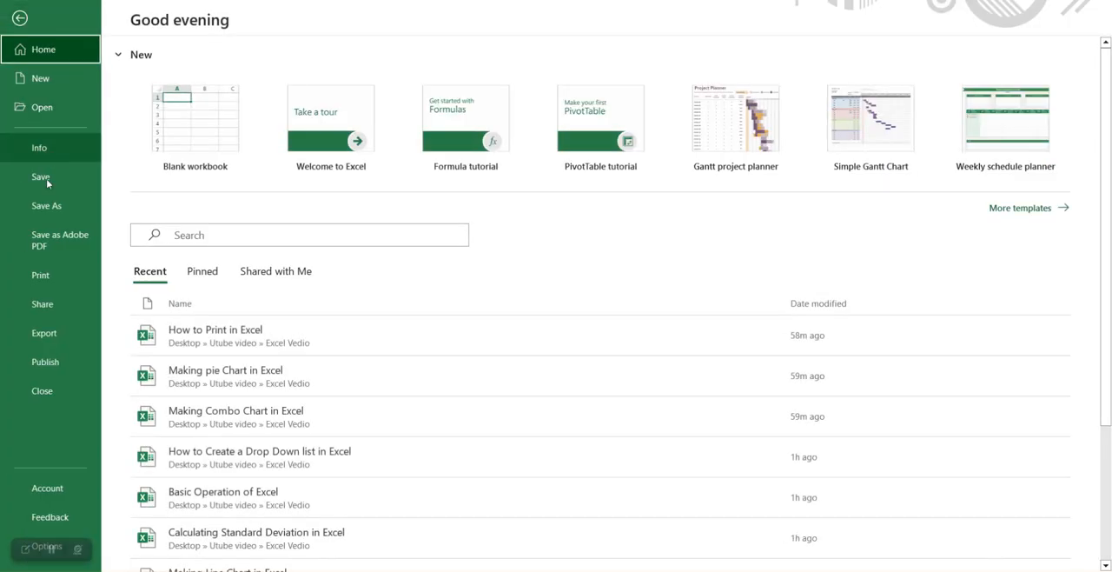
click(60, 280)
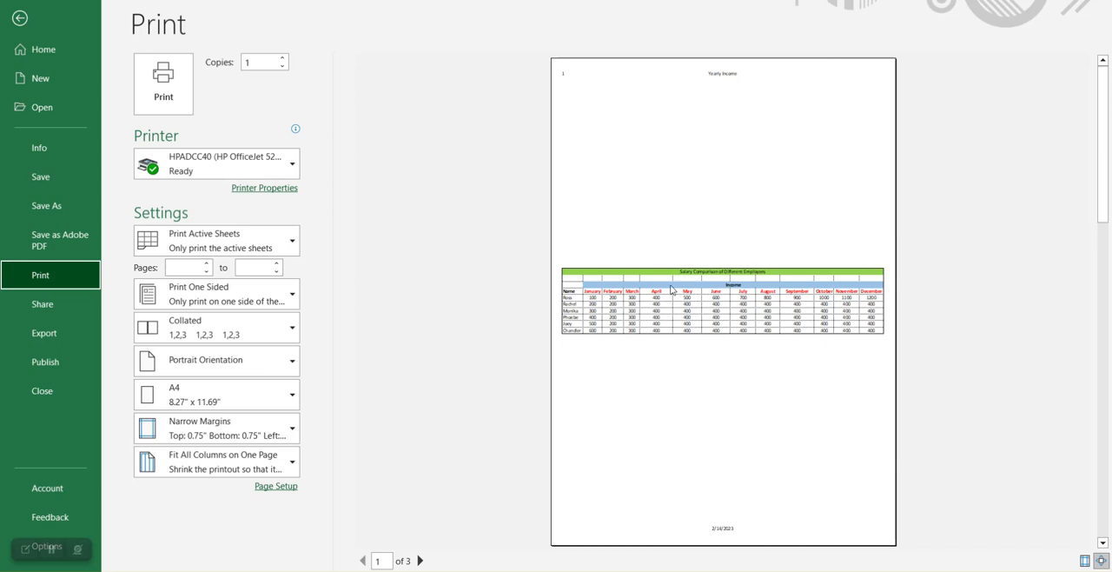
scroll(705, 296, down, 2)
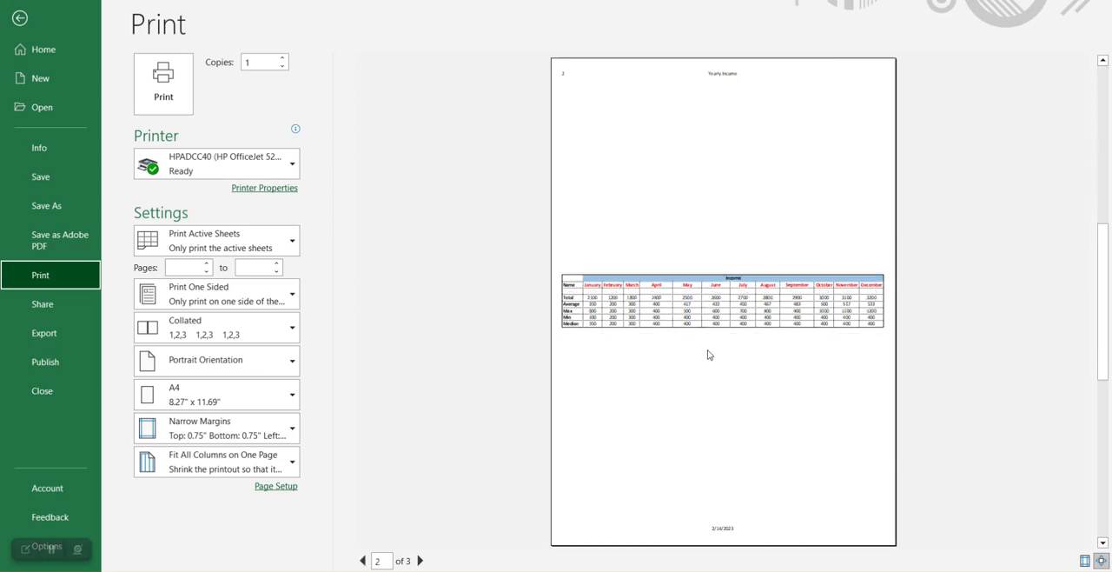
scroll(776, 306, down, 2)
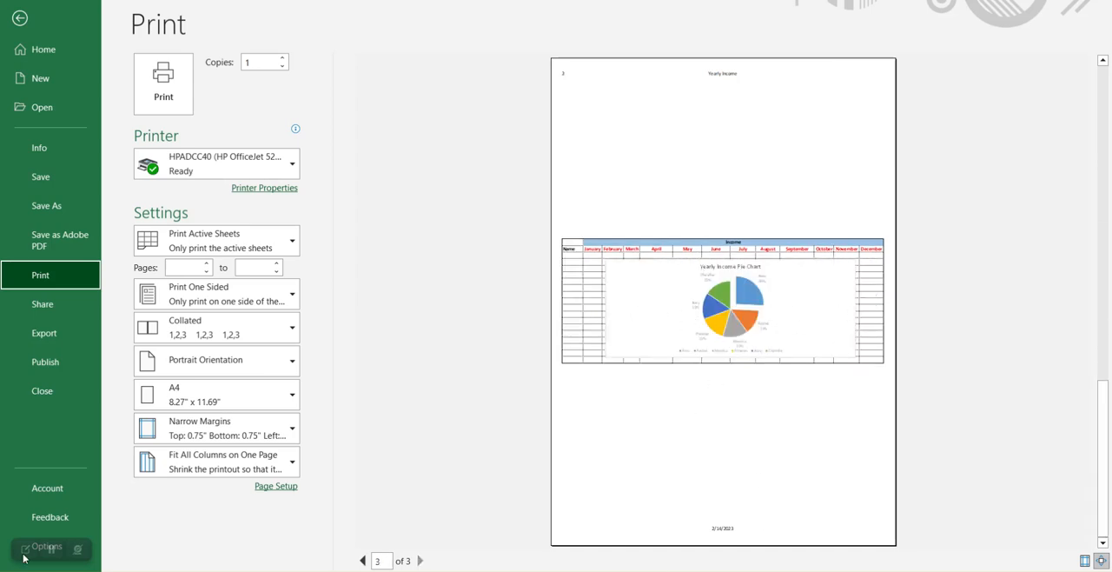
click(21, 19)
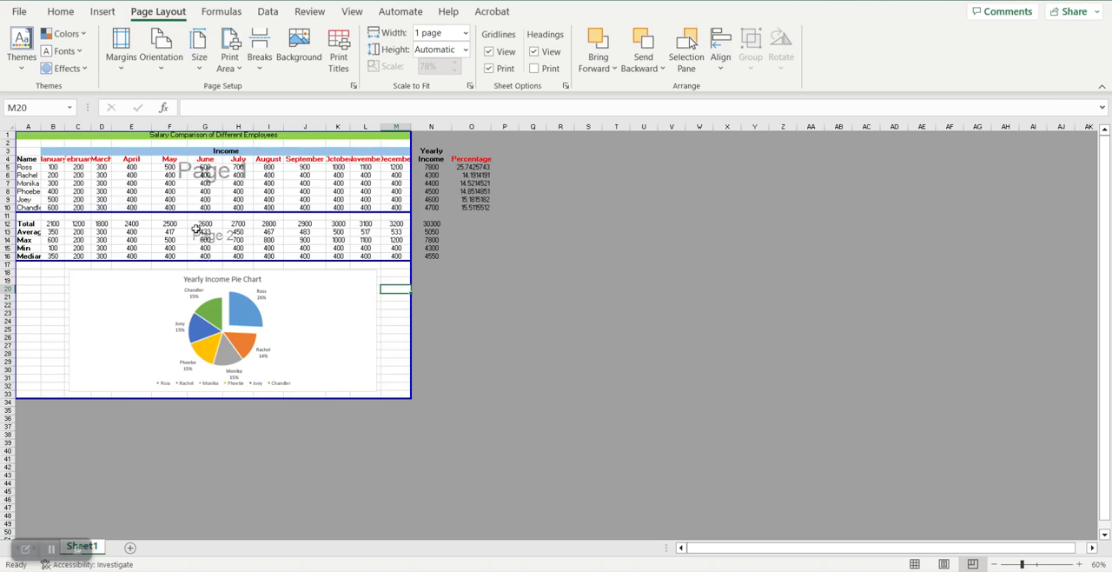
Step: Remove the page break below the Median row, pulling it out to the lower edge of the print area
click(198, 261)
click(198, 260)
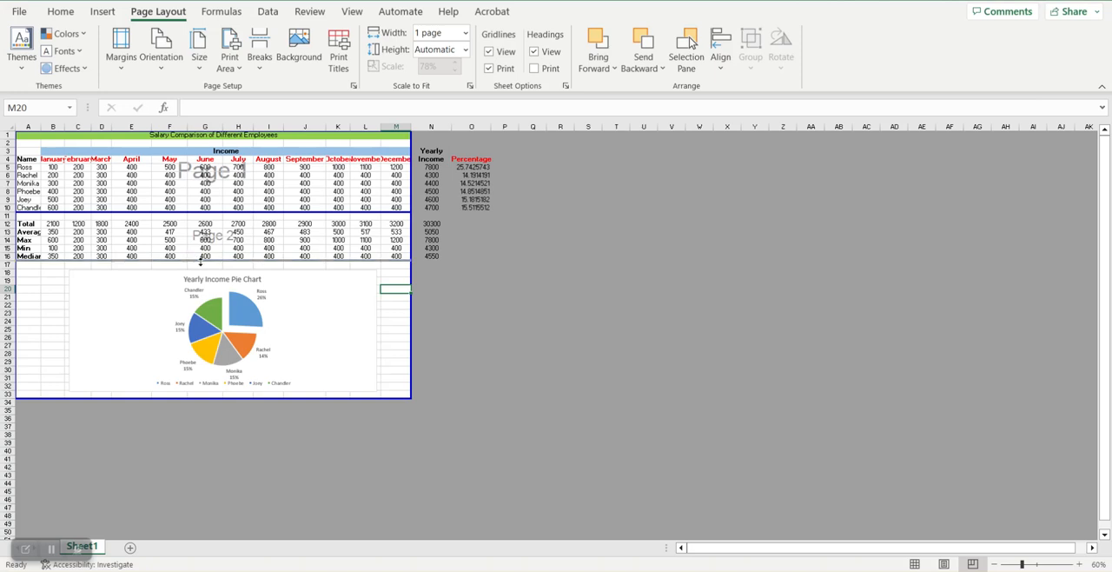
click(205, 256)
click(259, 60)
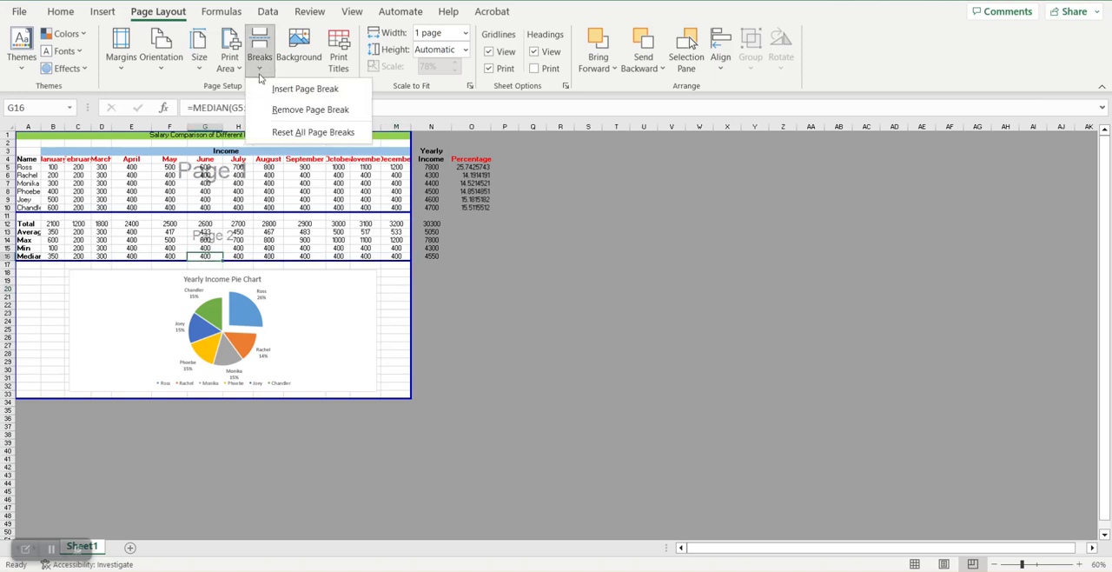
click(291, 111)
drag(227, 261, 215, 400)
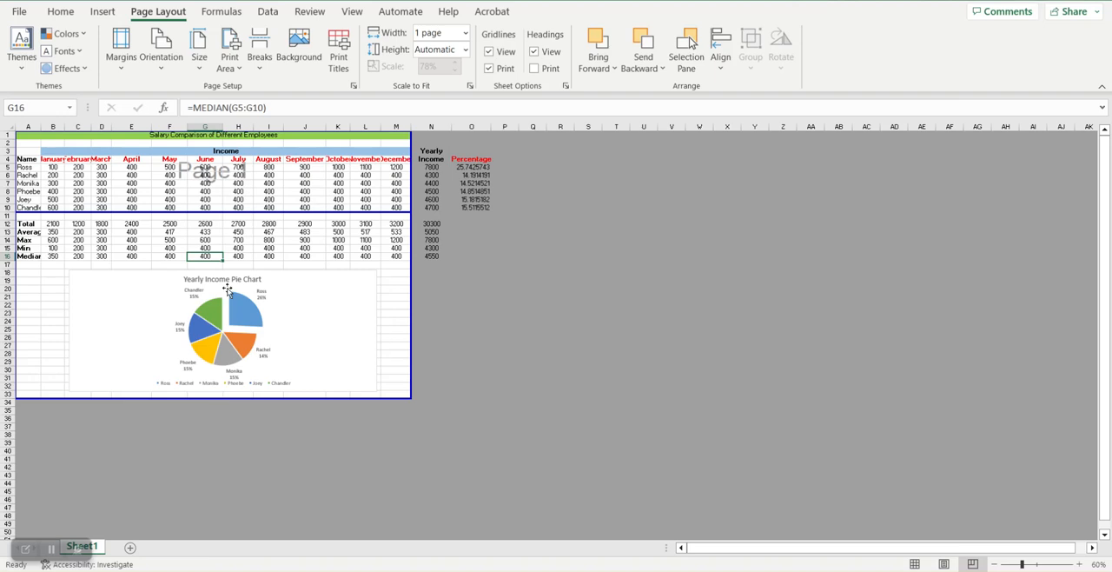
click(388, 272)
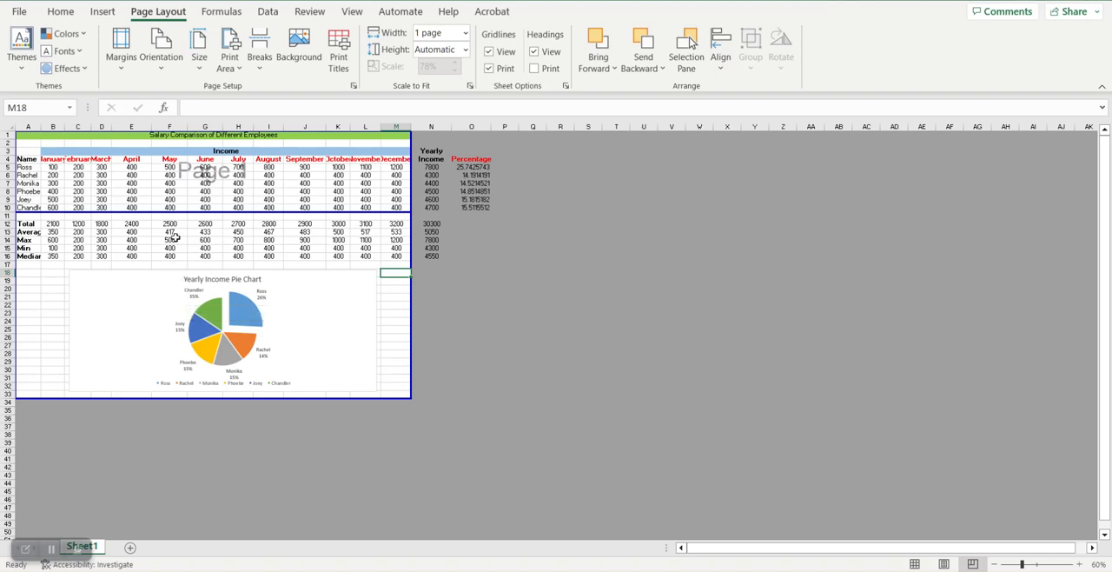
Step: Move the remaining page break from below row 10 to below row 16 and review both pages in the print preview
drag(190, 213, 192, 261)
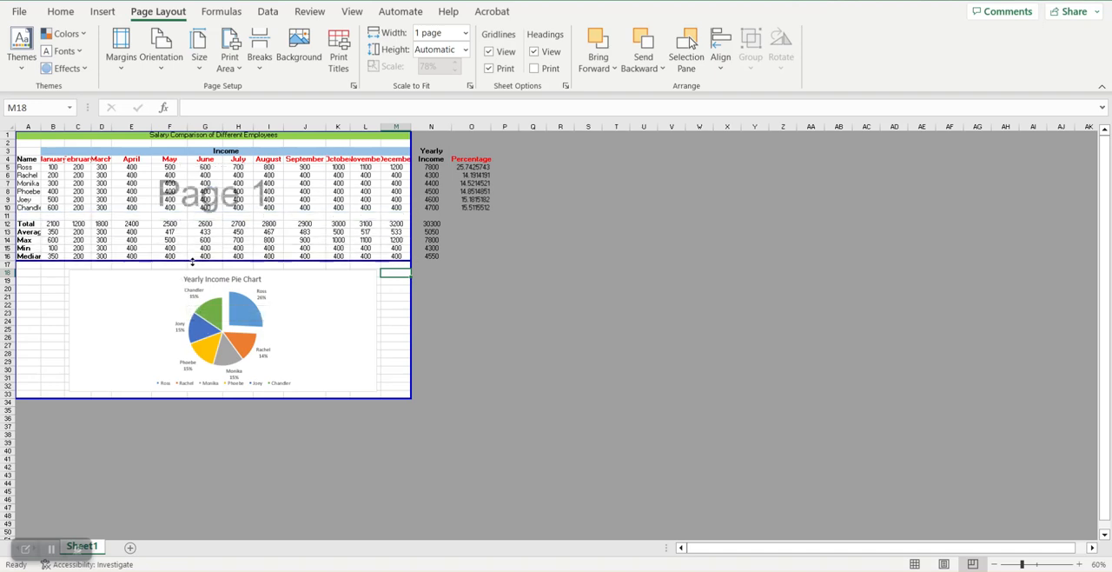
click(19, 12)
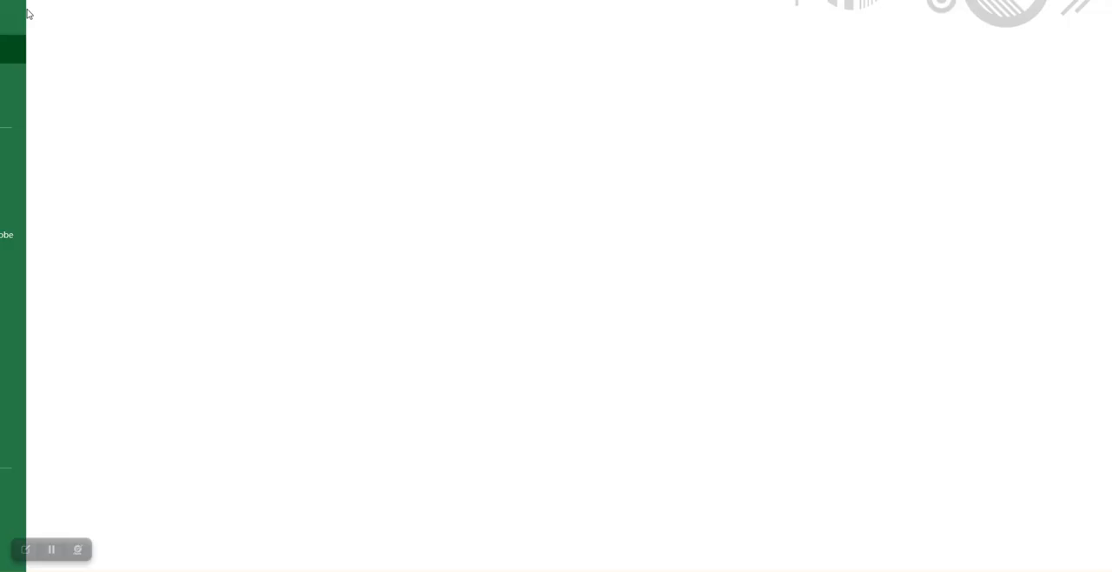
click(53, 280)
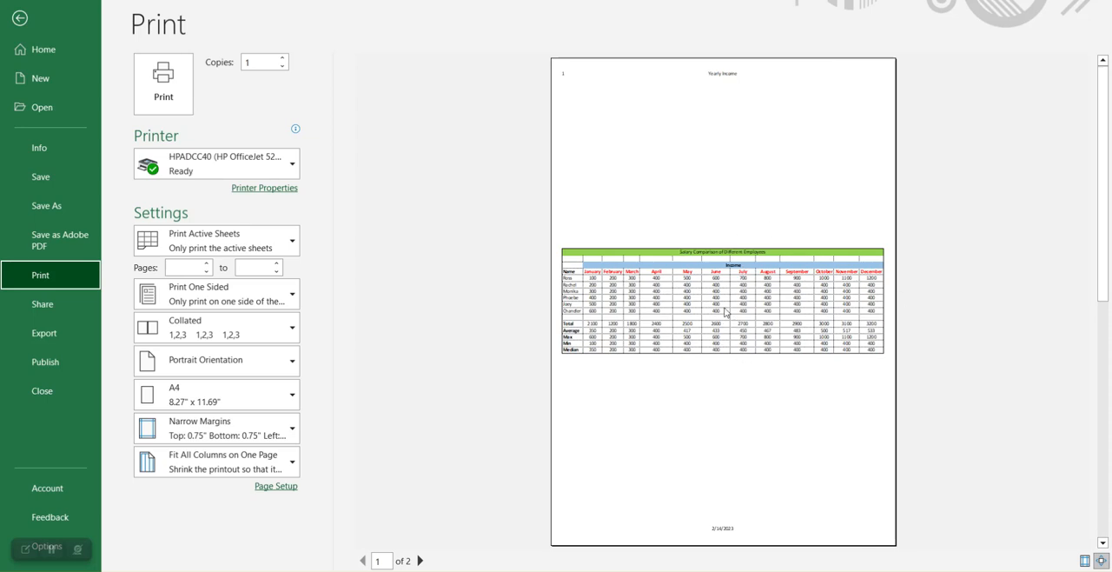
scroll(728, 315, down, 1)
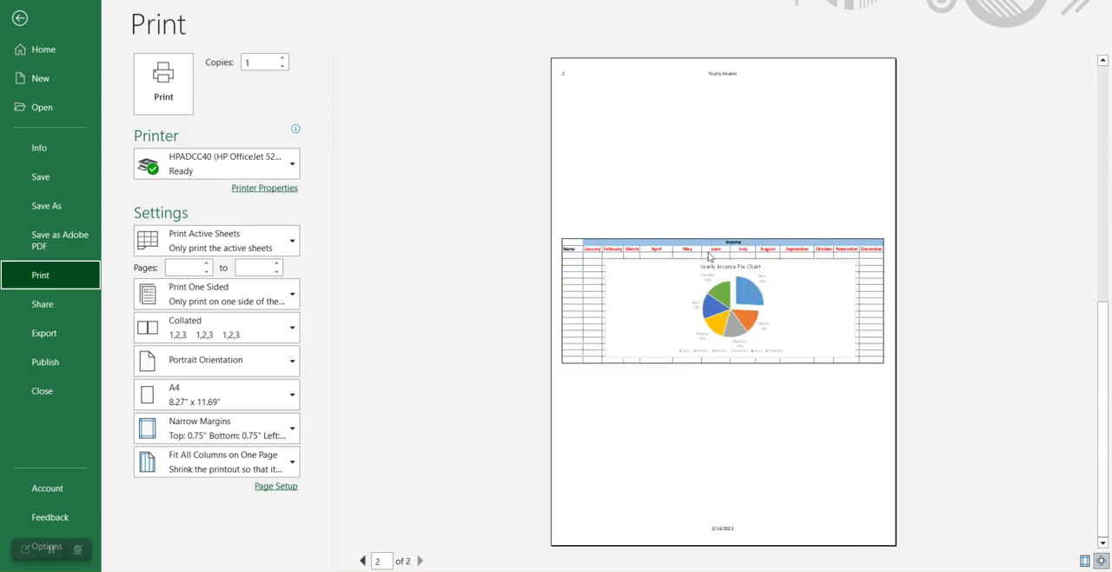
scroll(743, 288, up, 1)
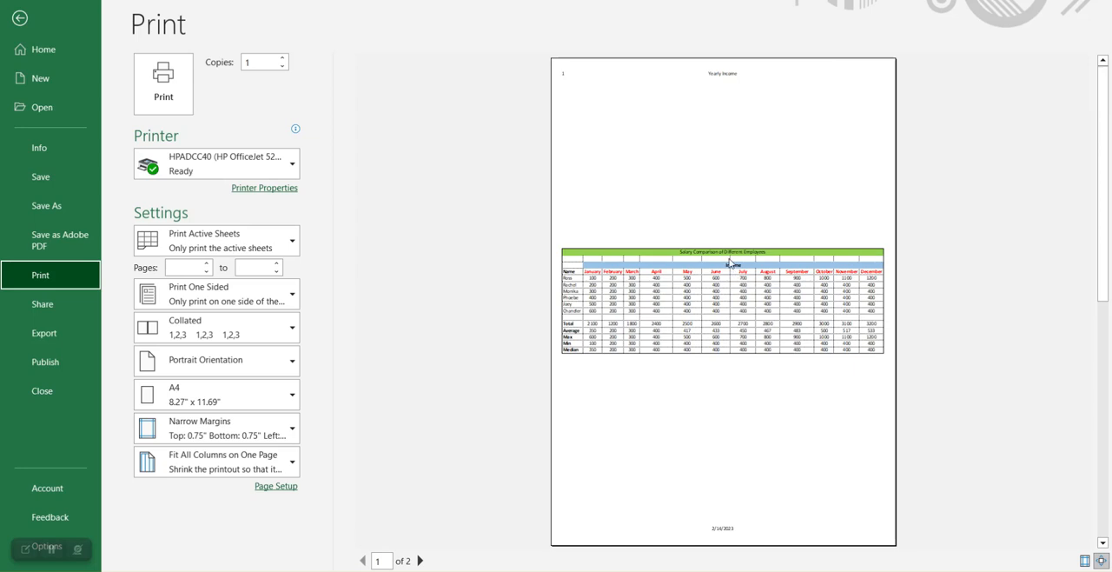